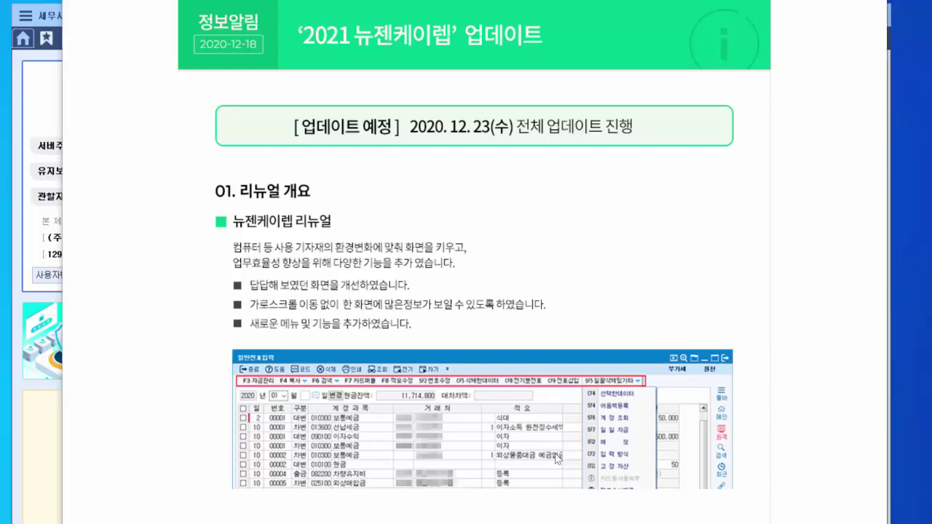
# Read the 2021 뉴젠케이렙 update notice's renewal overview, screen design requirements, home/login and main screens, and old-versus-new screen comparison
pyautogui.moveTo(555, 449); pyautogui.dragTo(514, 366)
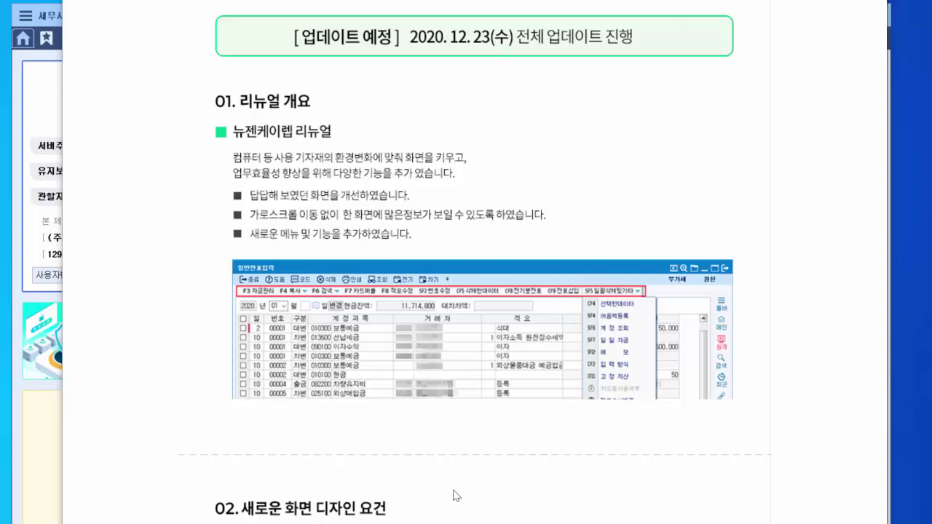
pyautogui.scroll(-3, 430, 370)
pyautogui.scroll(-1, 425, 321)
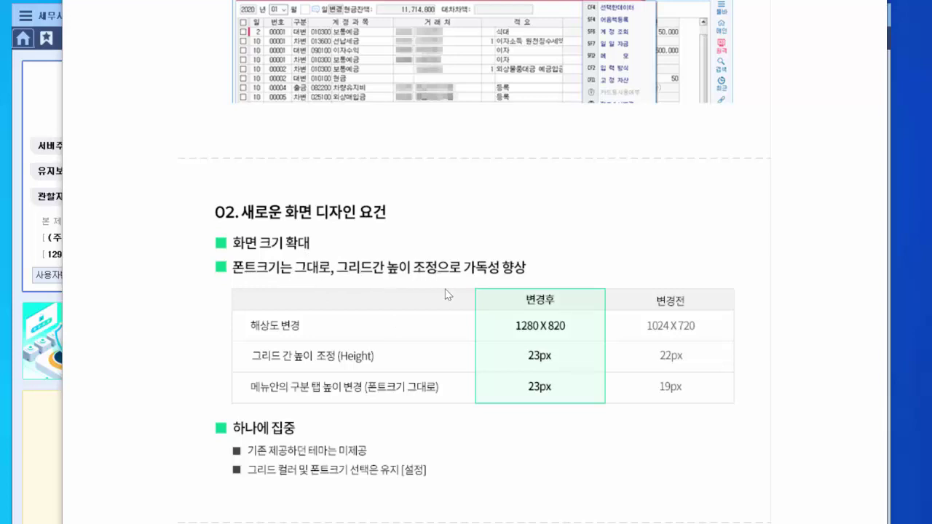
pyautogui.scroll(-1, 443, 436)
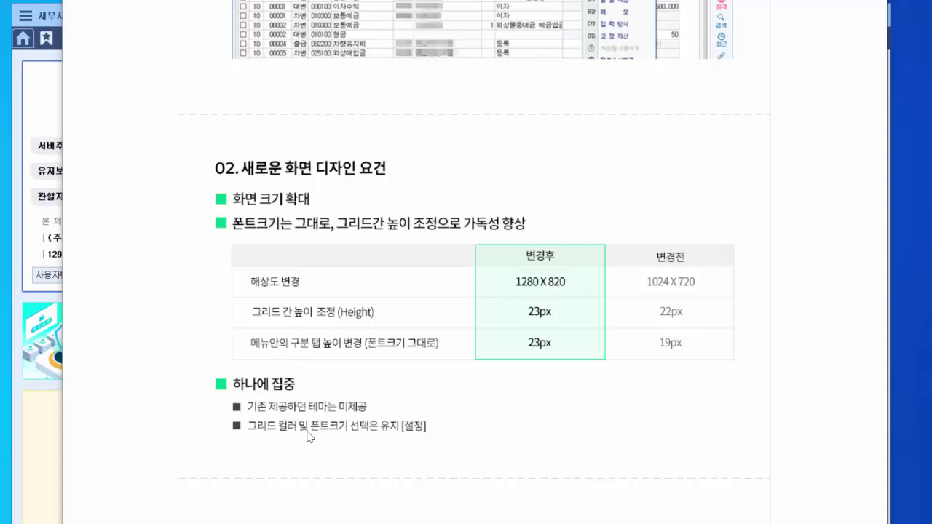
pyautogui.scroll(-5, 347, 456)
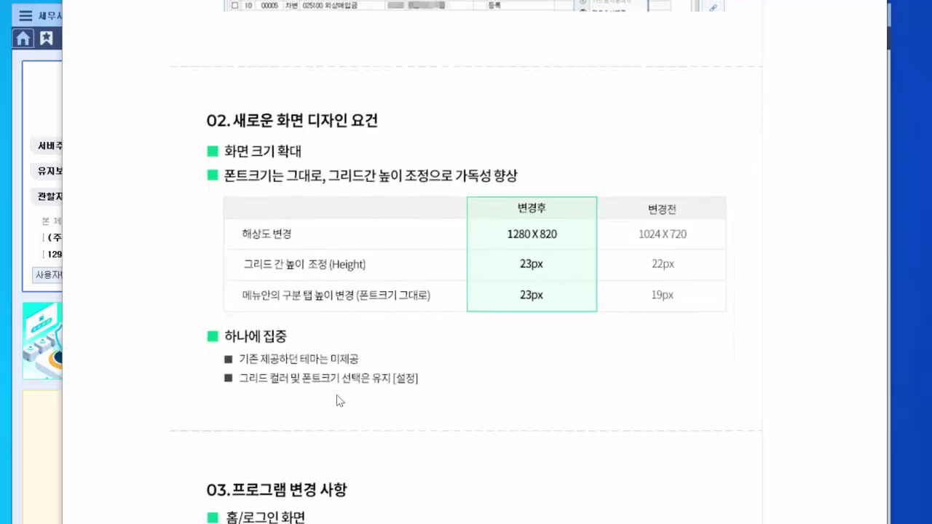
pyautogui.scroll(-2, 388, 480)
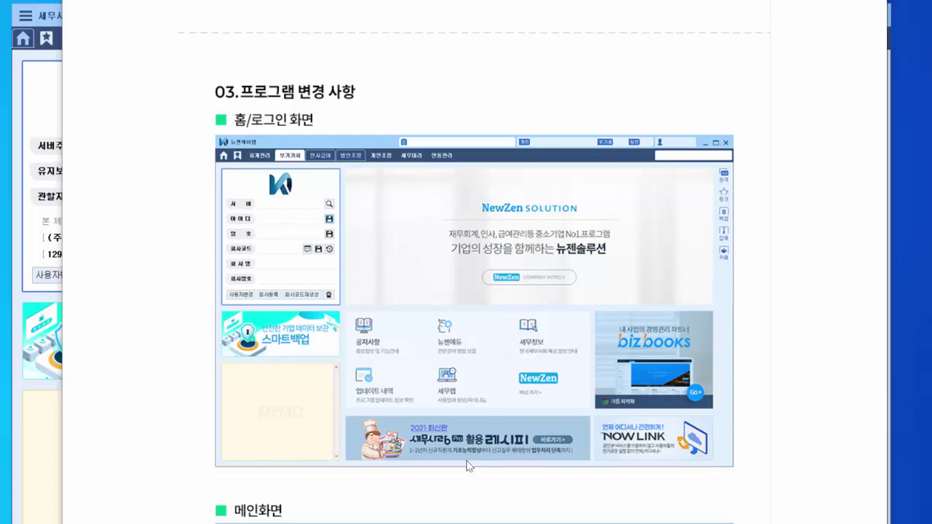
pyautogui.scroll(-5, 473, 408)
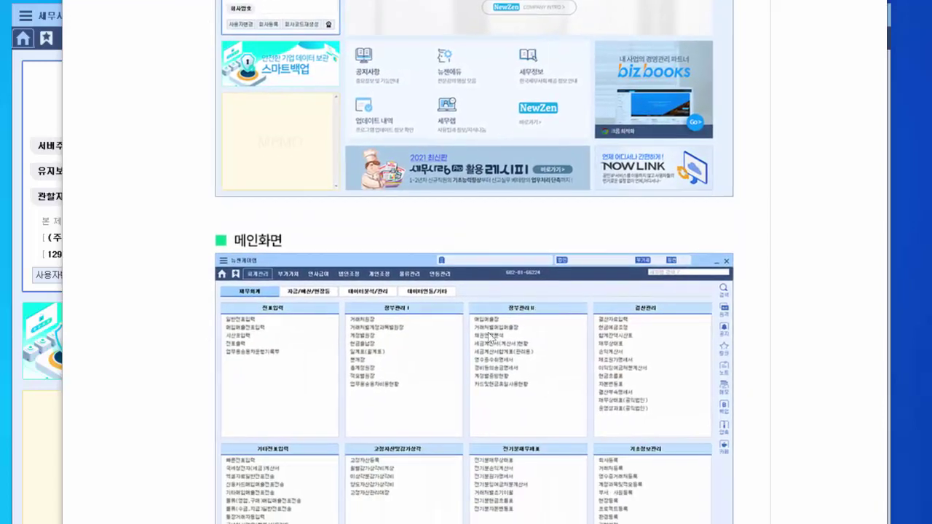
pyautogui.scroll(-1, 480, 417)
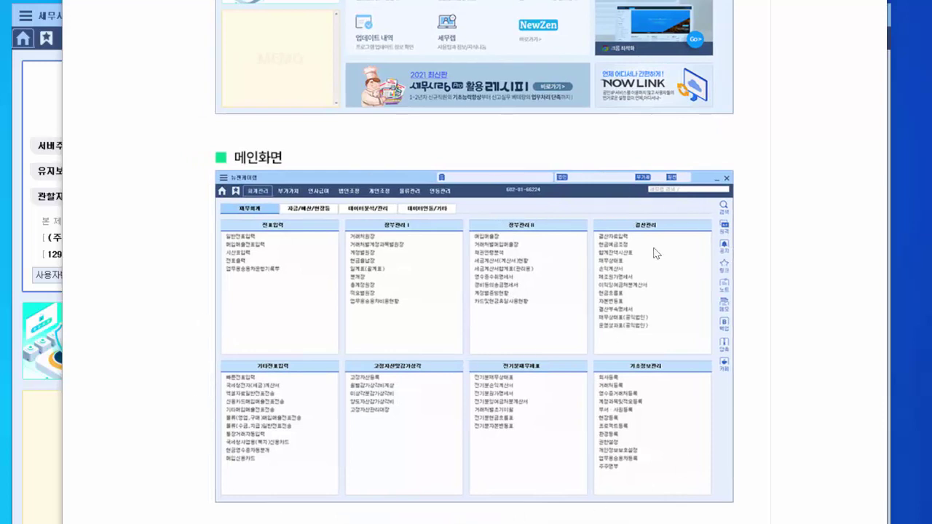
pyautogui.scroll(-1, 455, 480)
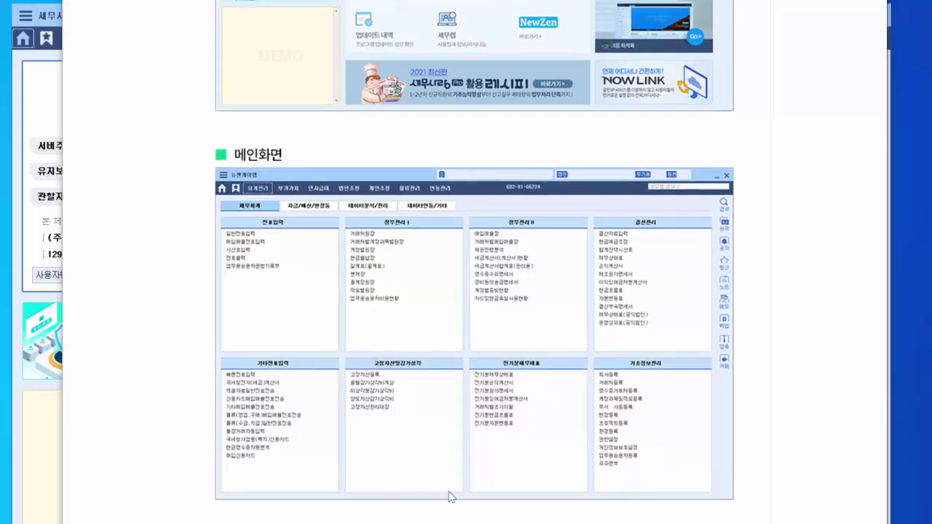
pyautogui.scroll(-5, 450, 496)
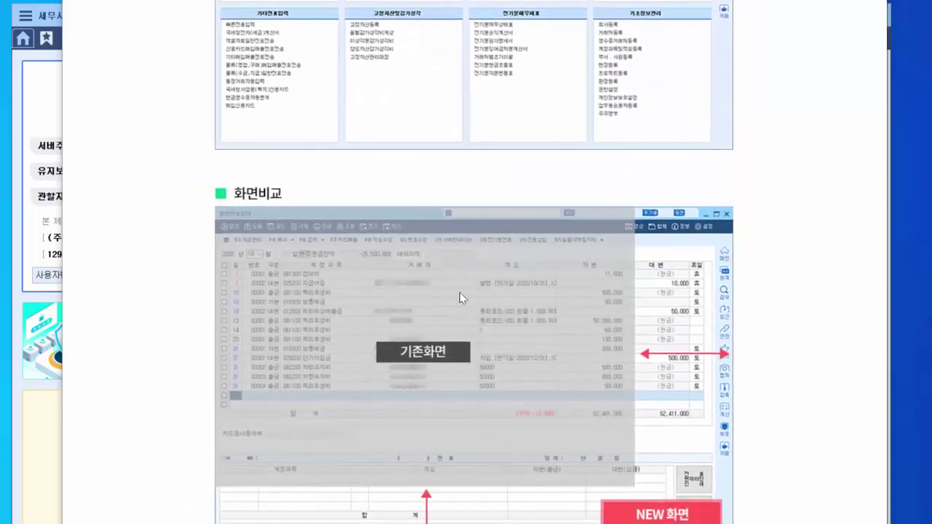
pyautogui.scroll(-1, 459, 433)
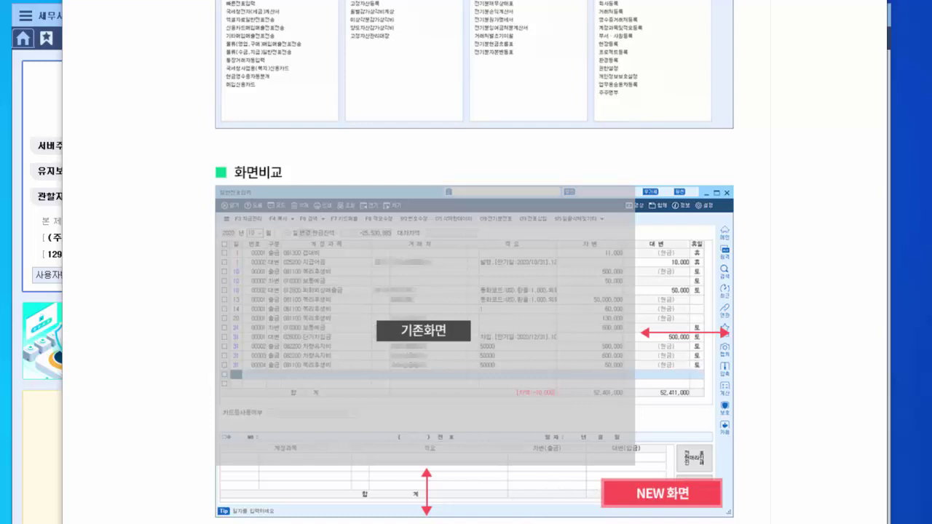
# Examine the old-versus-new screen comparisons for 매입신용카드 and 근로소득·세액공제신고서 in the update notice
pyautogui.scroll(-3, 488, 447)
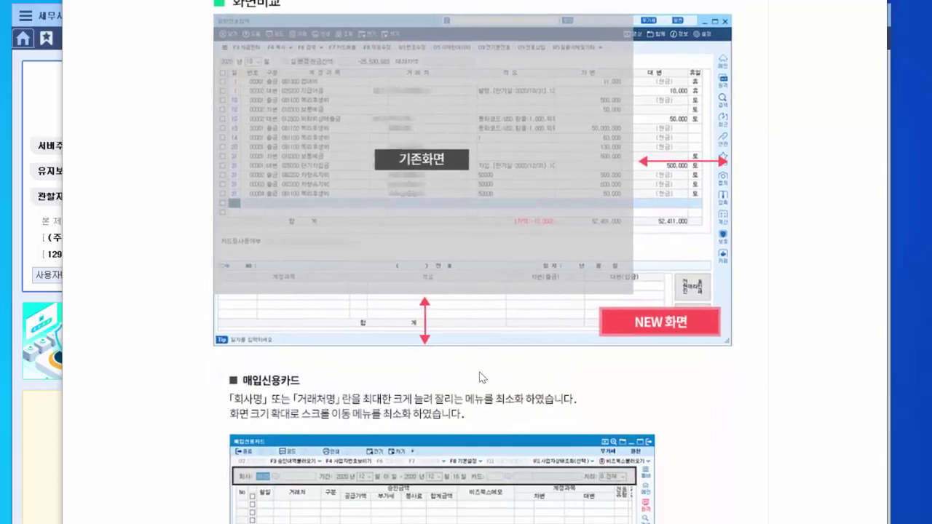
pyautogui.scroll(-3, 440, 407)
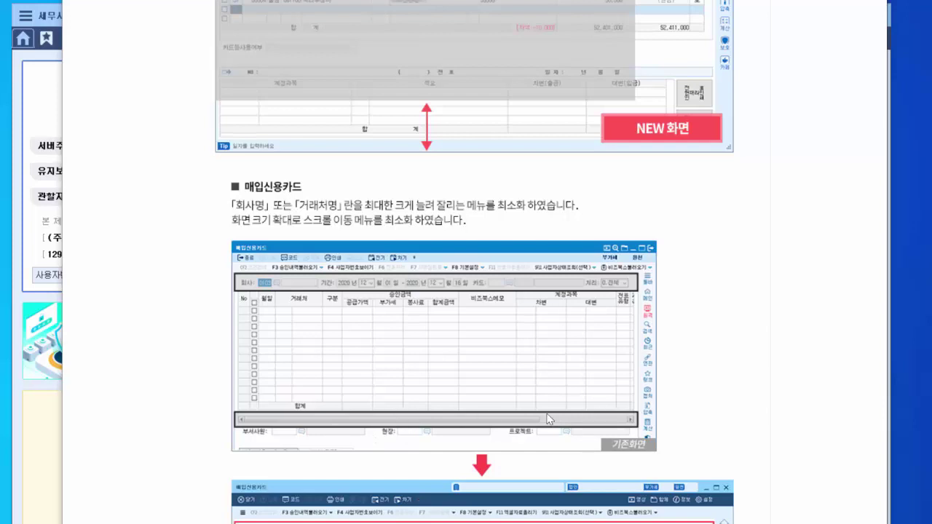
pyautogui.scroll(-3, 508, 484)
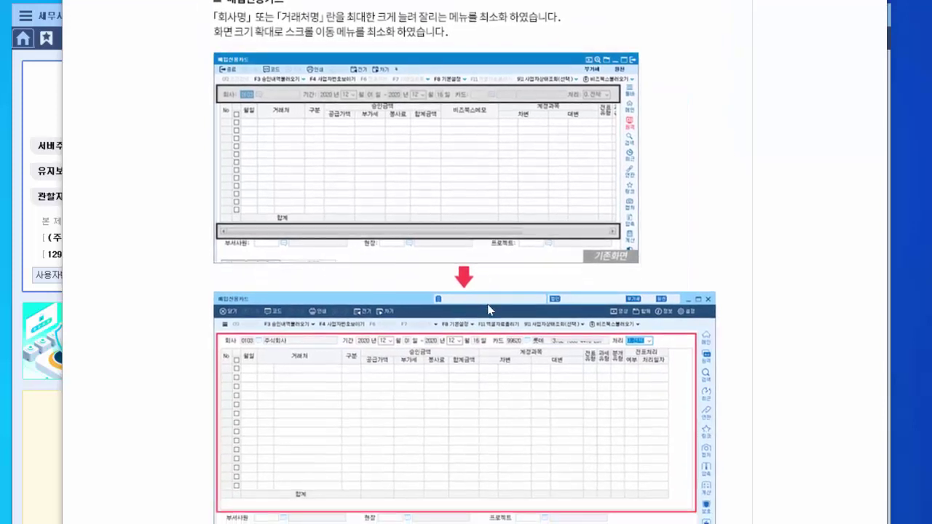
pyautogui.scroll(-2, 492, 457)
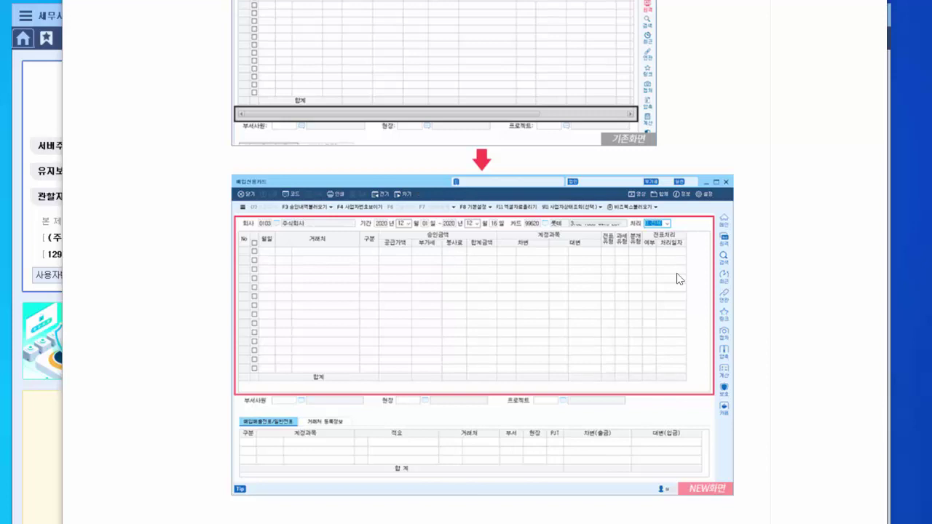
pyautogui.scroll(-1, 584, 502)
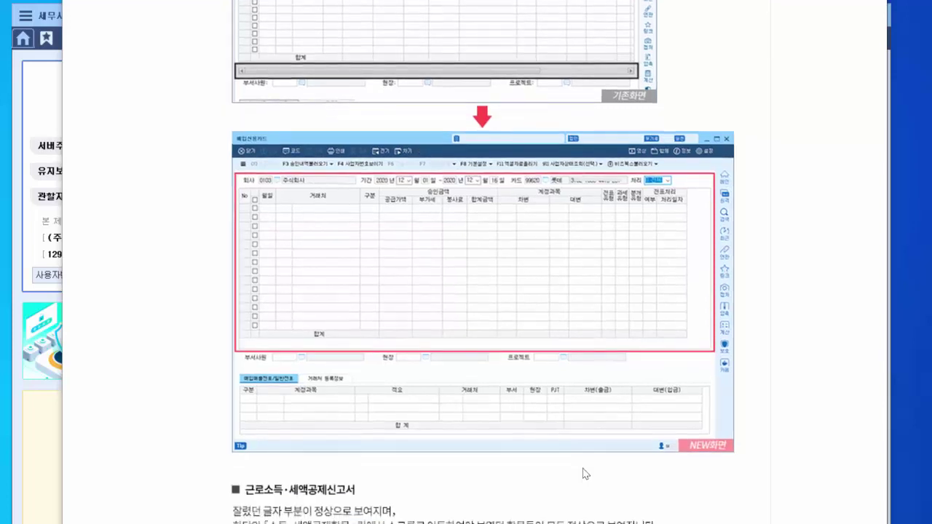
pyautogui.scroll(-3, 582, 474)
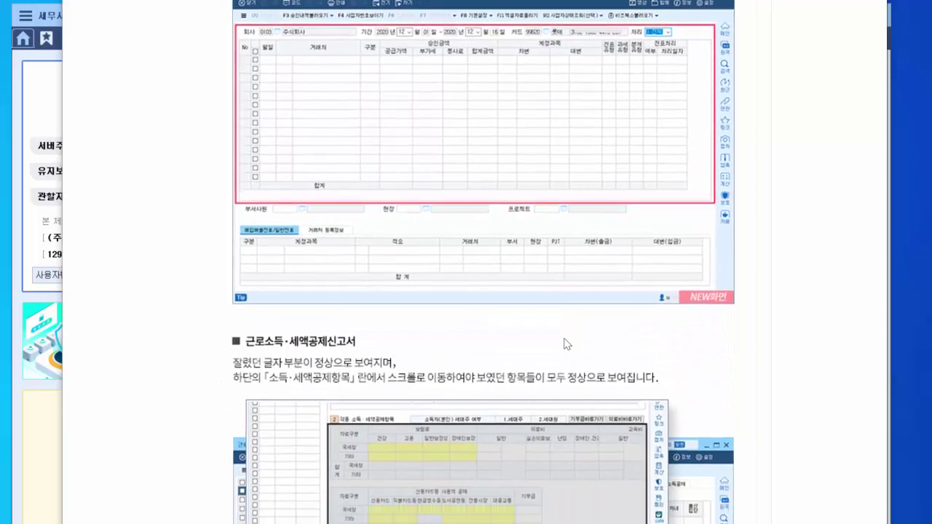
pyautogui.scroll(-3, 566, 344)
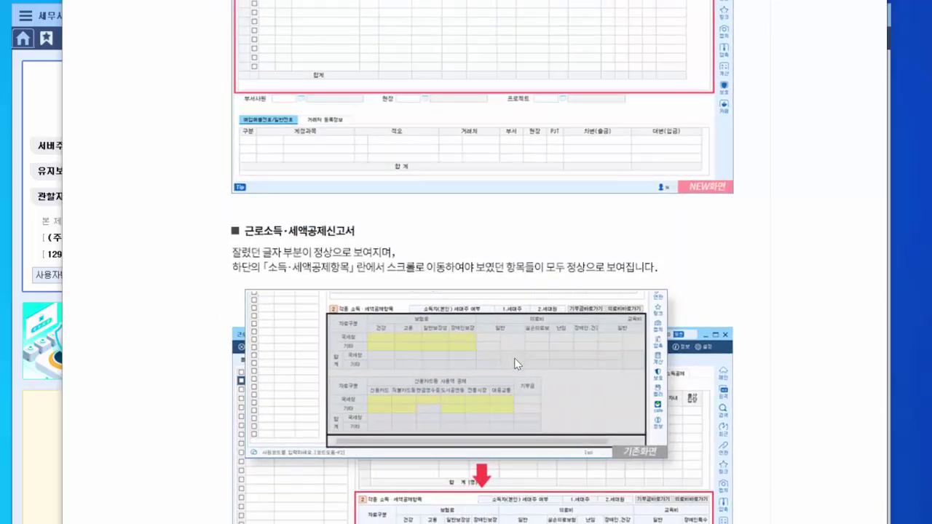
pyautogui.scroll(-2, 503, 347)
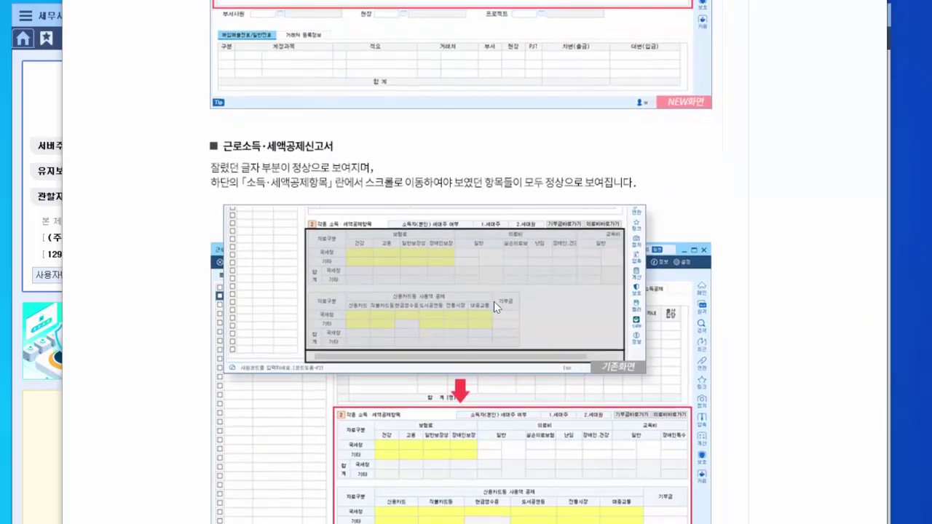
pyautogui.hscroll(-1, 493, 302)
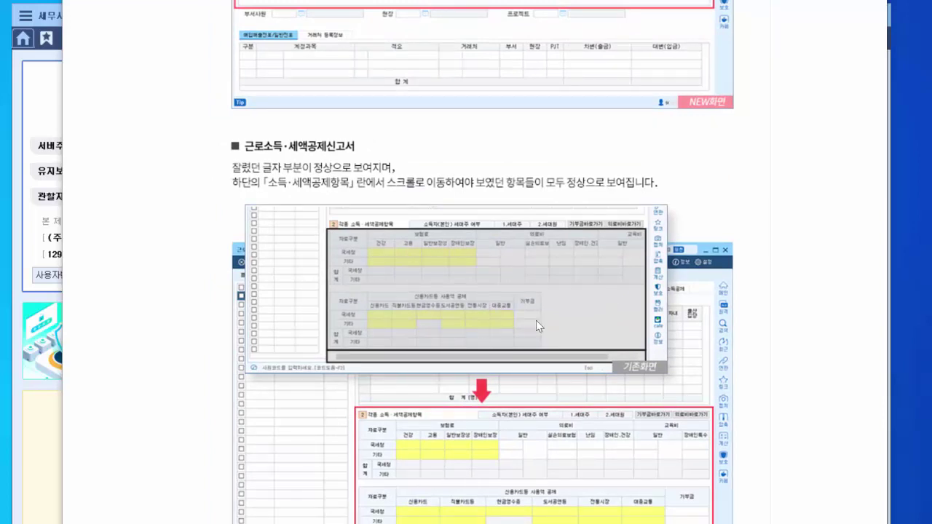
pyautogui.scroll(-1, 544, 325)
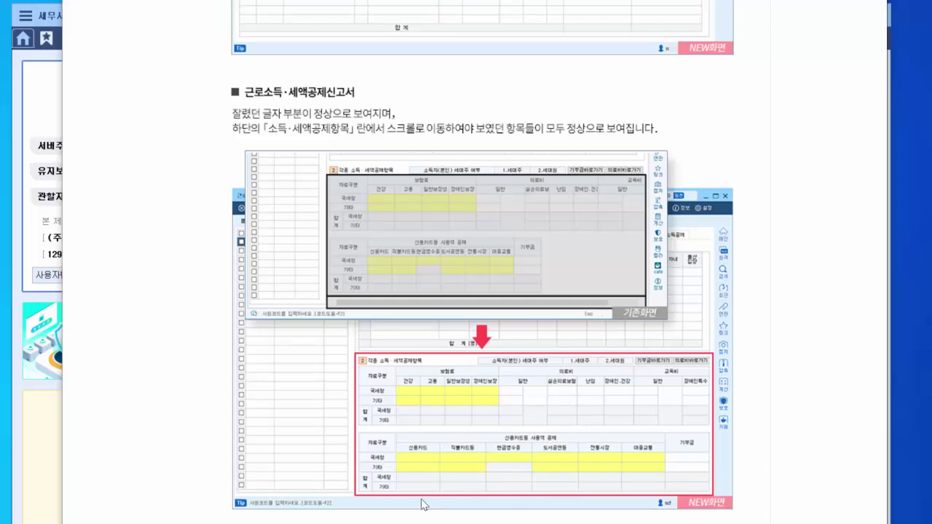
# Examine the old-versus-new screen comparisons for 매입매출장, 부가가치세신고서 - 수정신고 and 재활용폐자원세액공제신고서
pyautogui.scroll(-3, 488, 386)
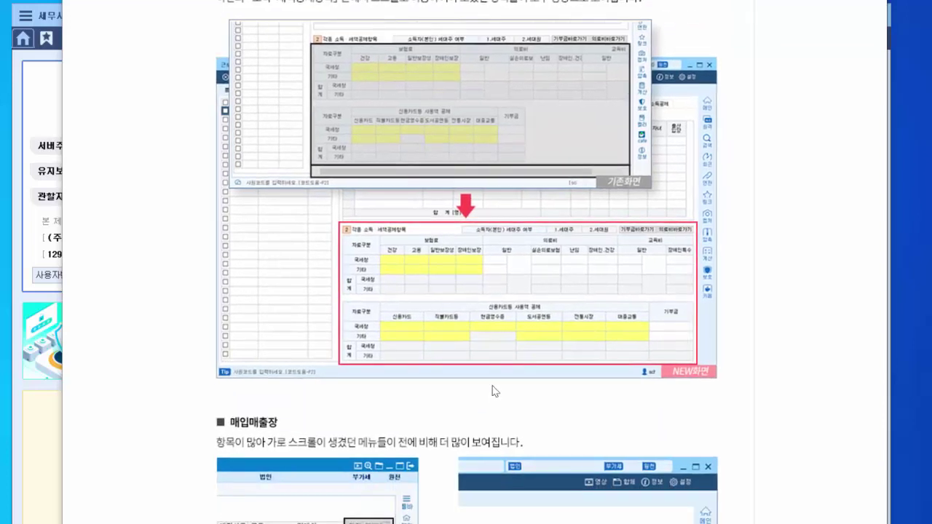
pyautogui.scroll(-1, 476, 378)
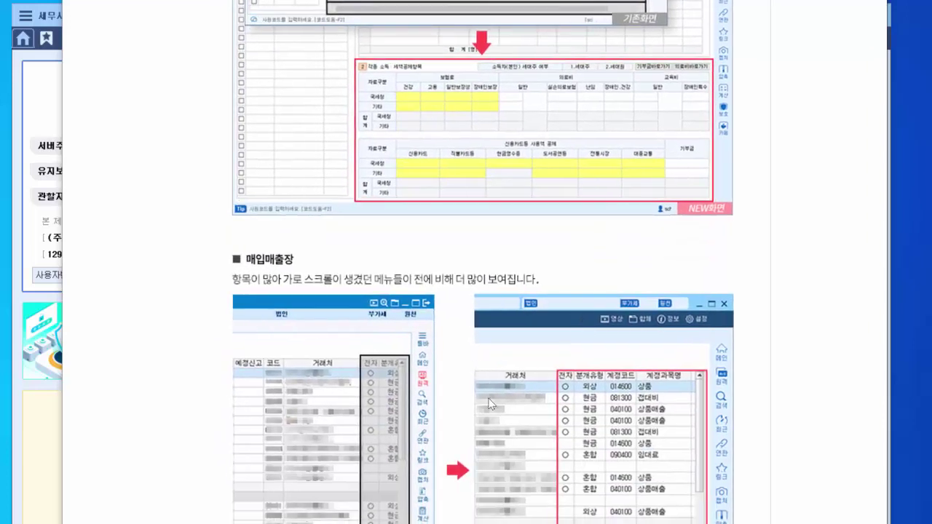
pyautogui.scroll(-1, 488, 364)
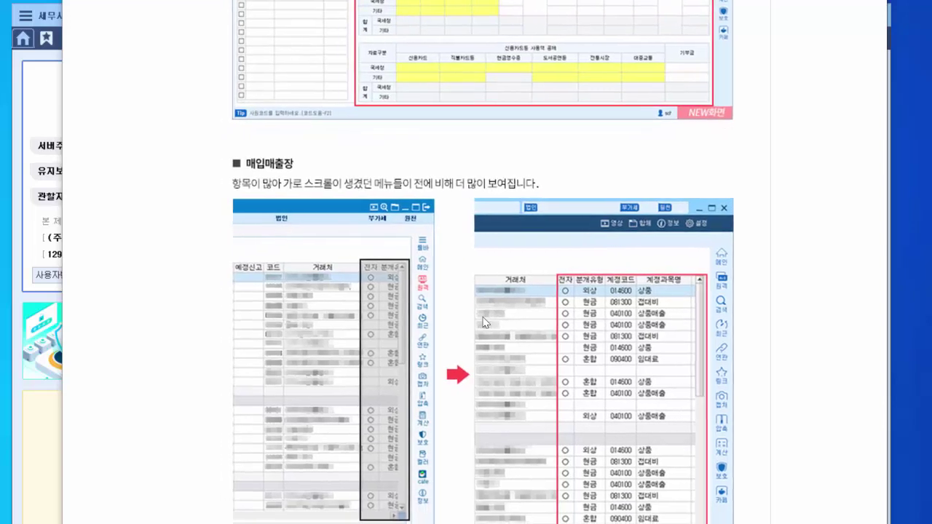
pyautogui.scroll(-1, 482, 322)
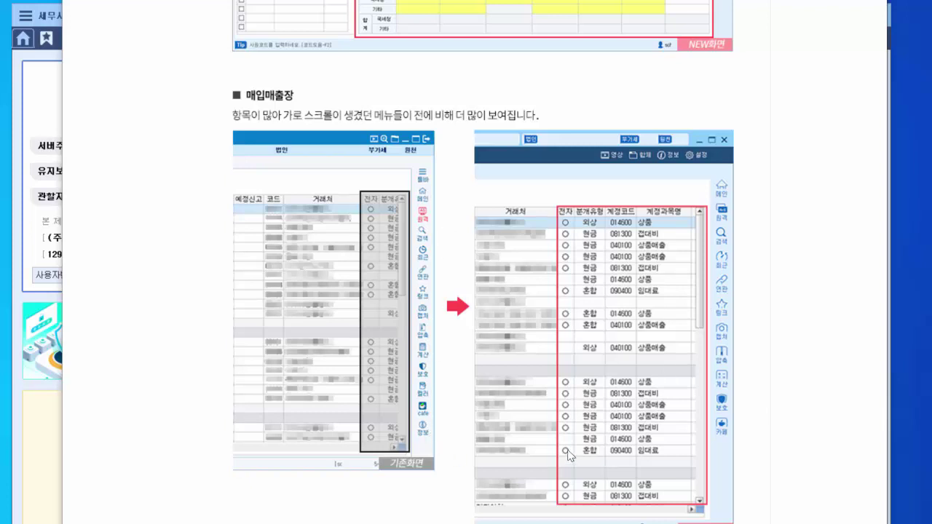
pyautogui.scroll(-1, 566, 449)
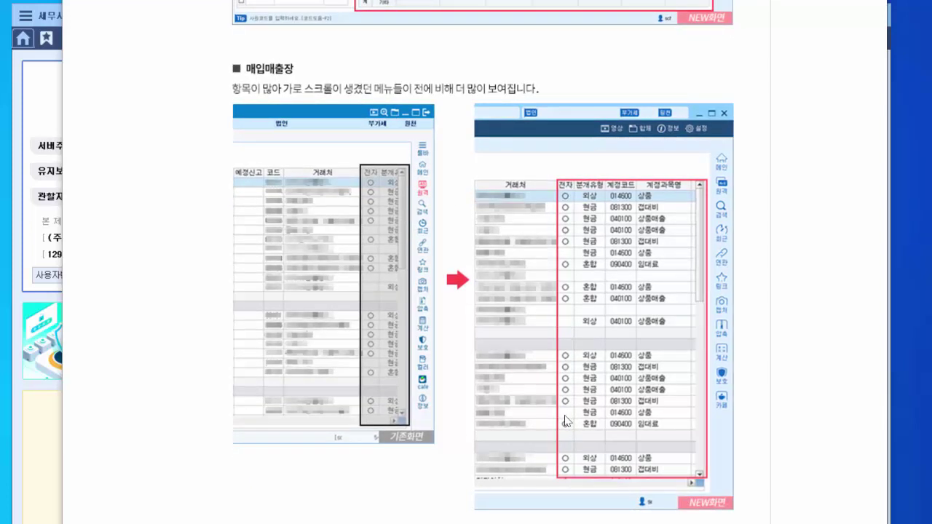
pyautogui.scroll(-1, 547, 457)
pyautogui.scroll(-4, 542, 366)
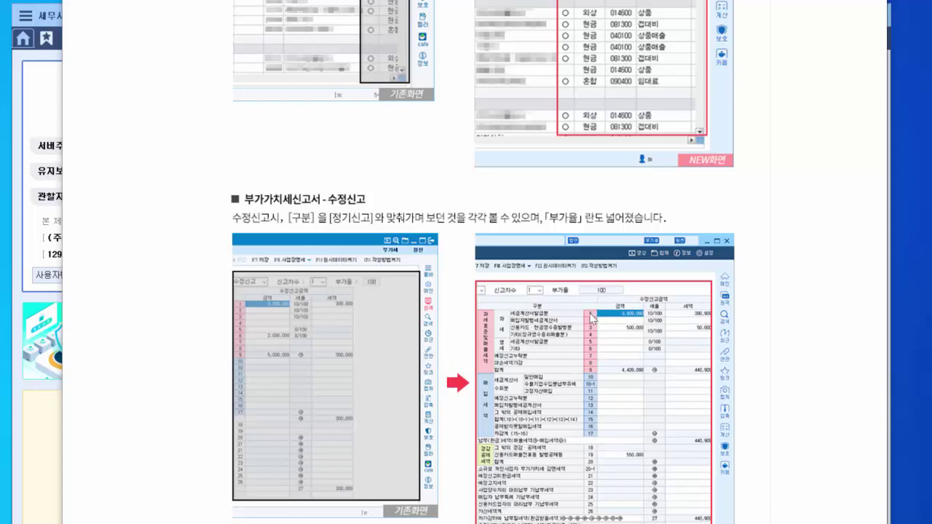
pyautogui.scroll(-3, 561, 456)
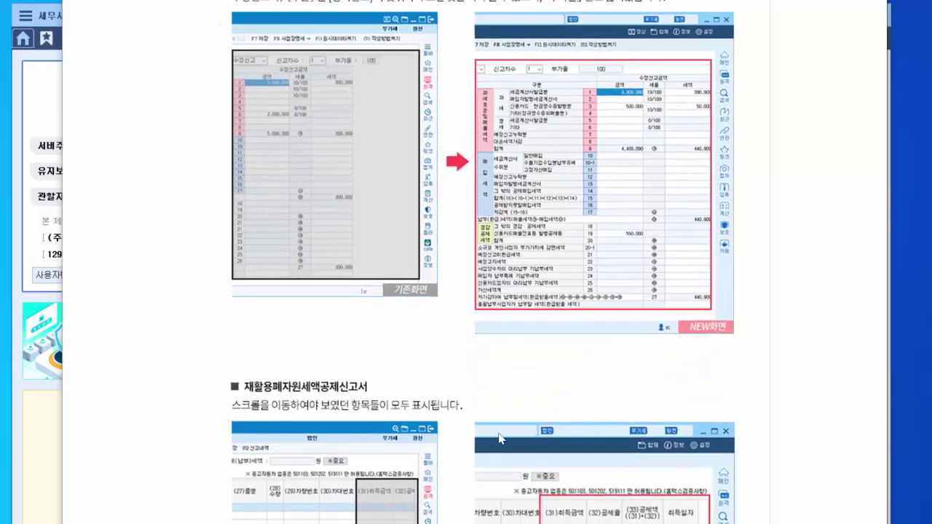
pyautogui.scroll(-3, 499, 437)
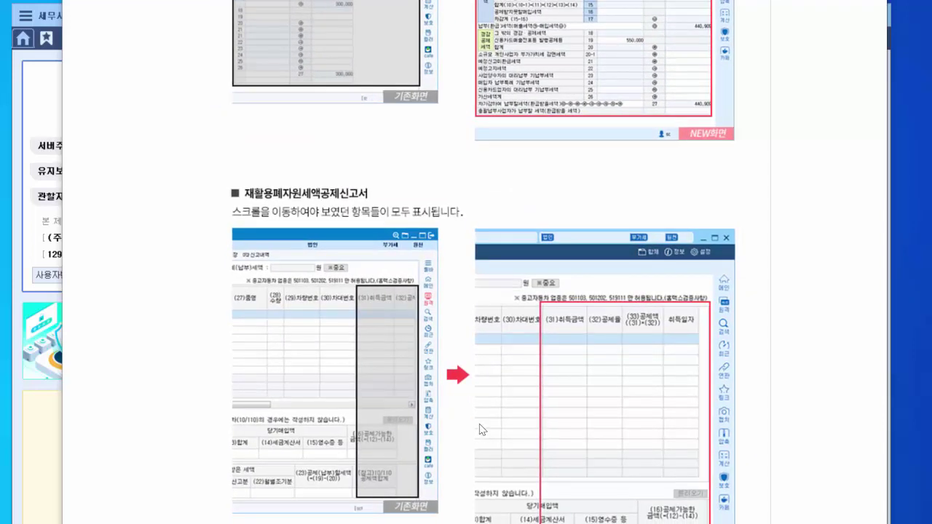
pyautogui.scroll(-1, 446, 401)
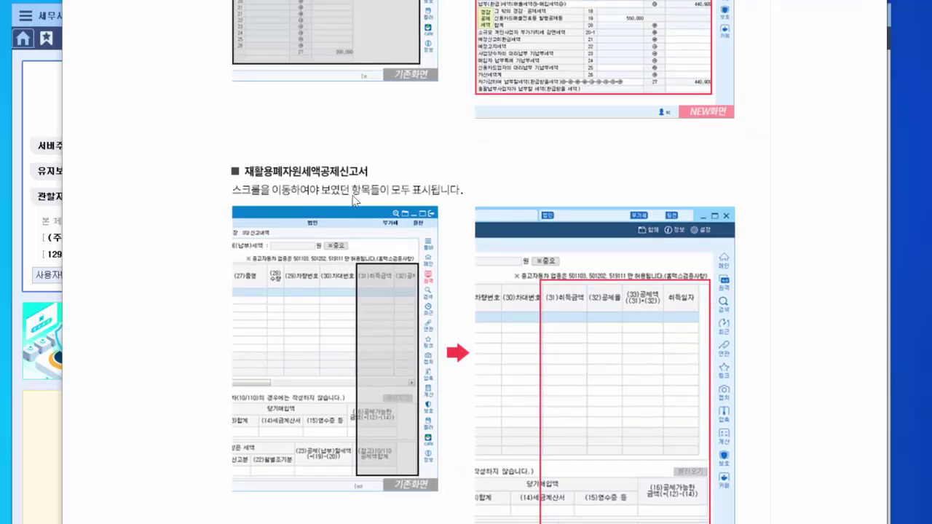
pyautogui.scroll(-1, 460, 356)
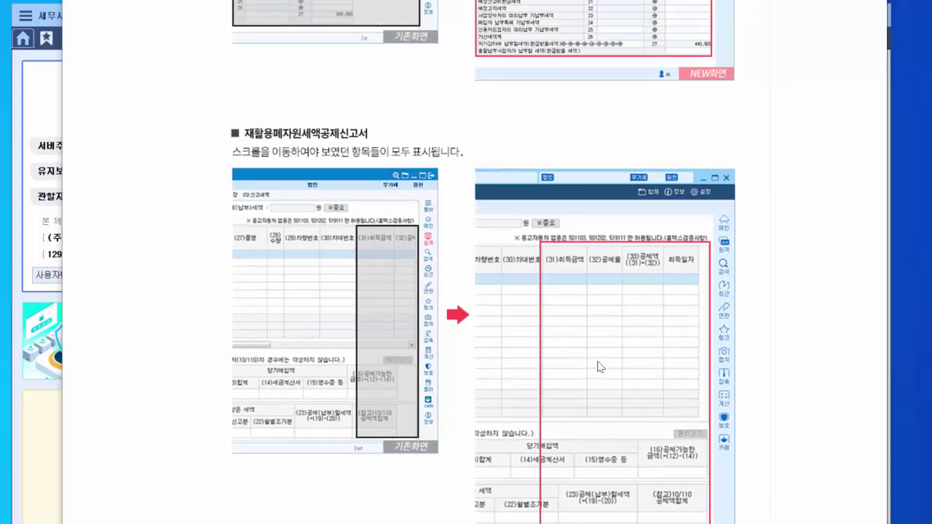
# Read the 신메뉴 및 기능 업데이트 1 table and the 단축키 보기 section of the notice
pyautogui.scroll(-5, 587, 405)
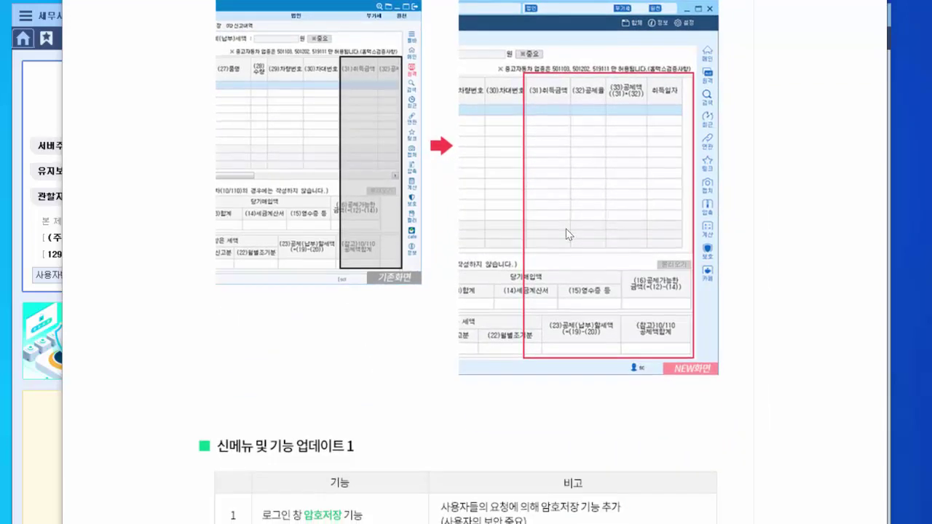
pyautogui.scroll(-4, 531, 304)
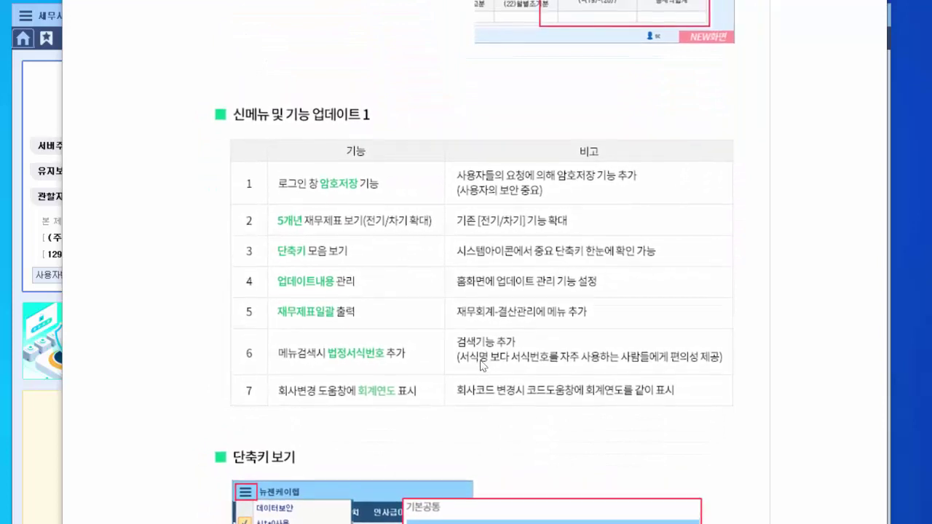
pyautogui.scroll(-1, 480, 349)
pyautogui.scroll(-1, 474, 334)
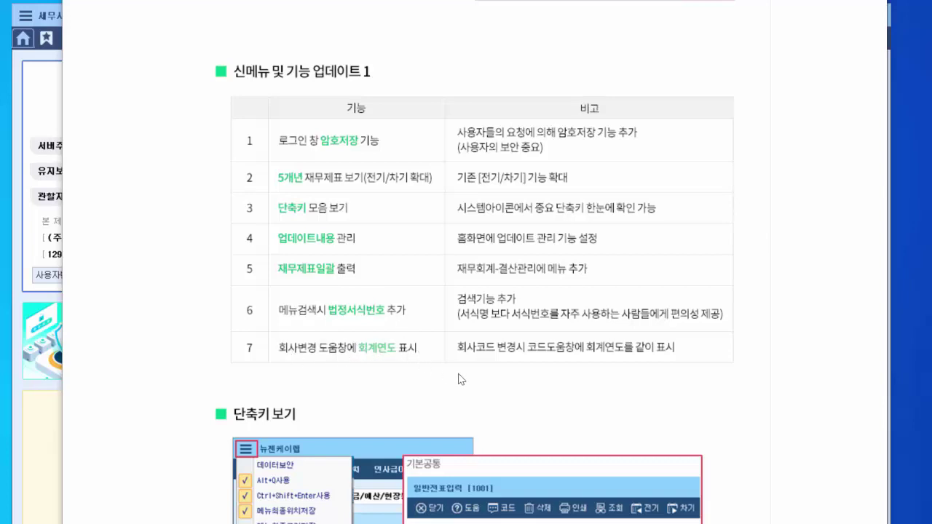
pyautogui.scroll(-1, 461, 378)
pyautogui.scroll(-4, 451, 341)
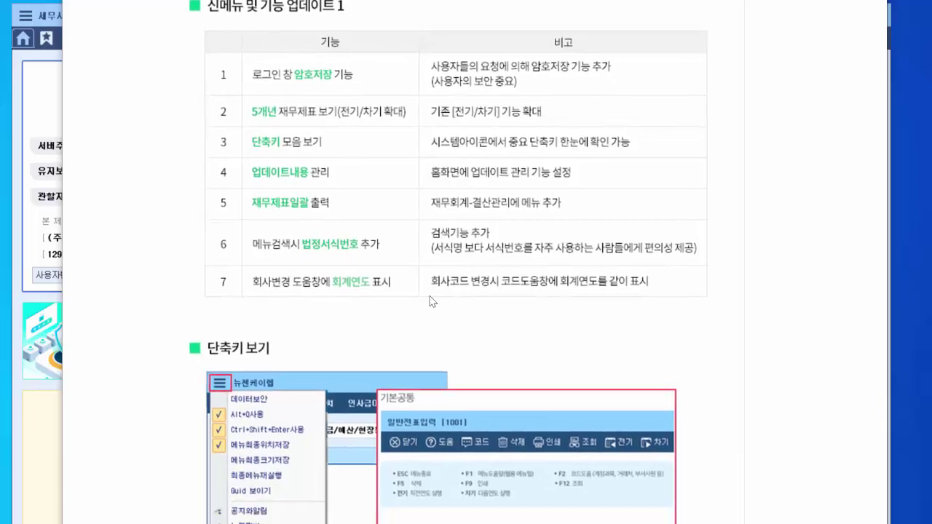
pyautogui.scroll(-3, 428, 344)
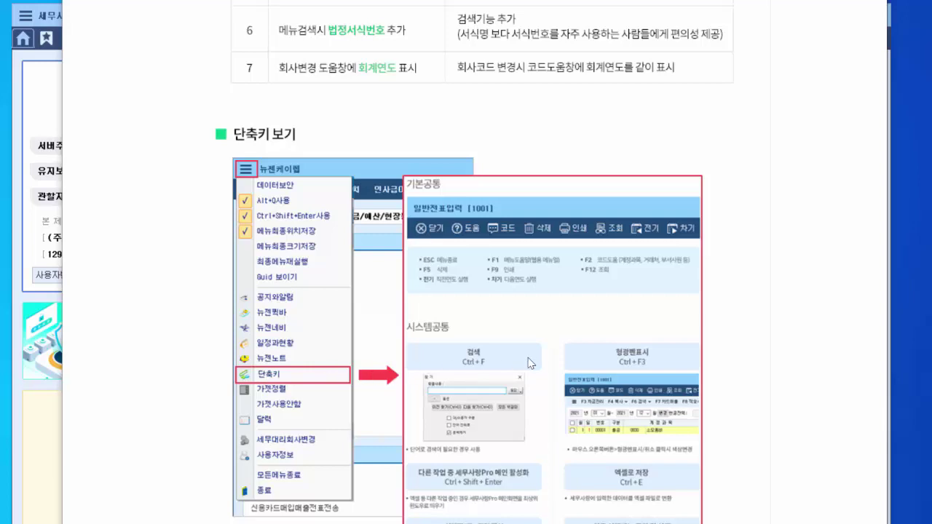
# Read the rest of the 단축키 보기 section and the 신메뉴 및 기능 업데이트 2 table in the notice
pyautogui.scroll(-1, 529, 347)
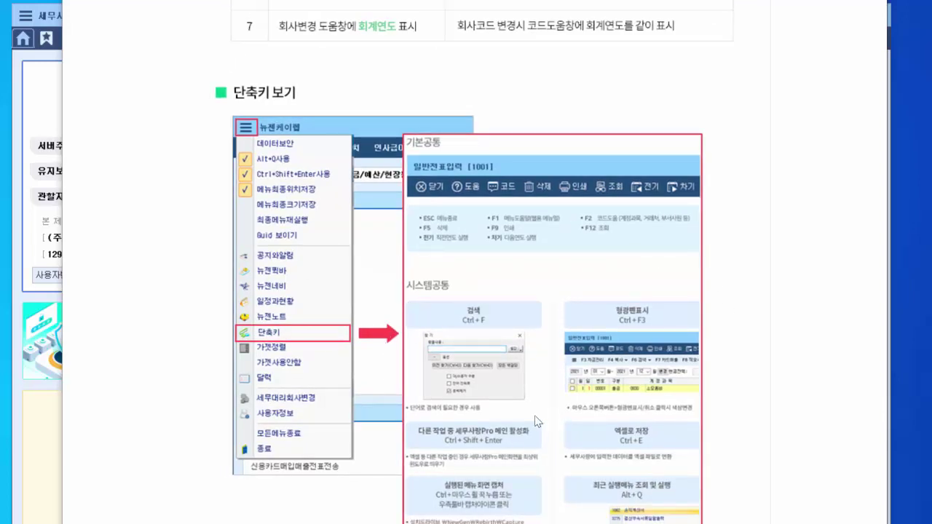
pyautogui.scroll(-1, 481, 437)
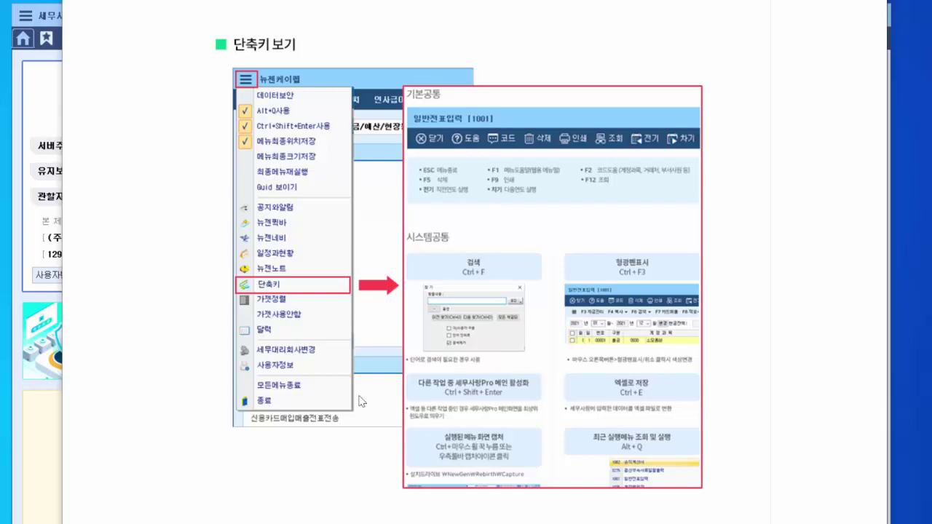
pyautogui.scroll(-3, 363, 478)
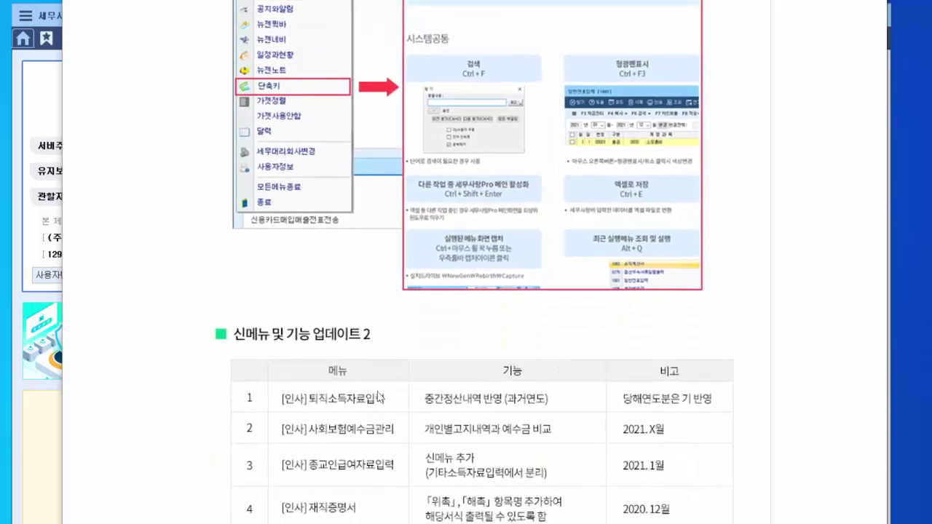
pyautogui.scroll(-1, 382, 355)
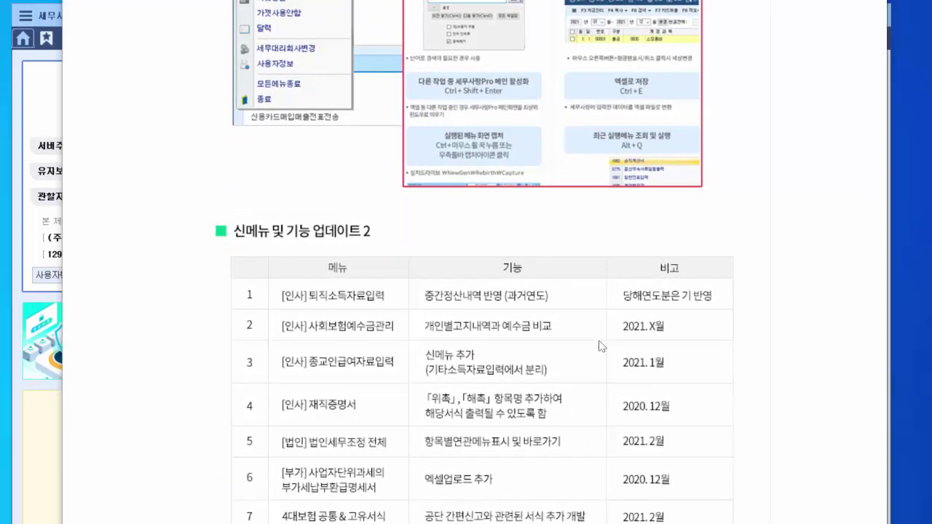
pyautogui.scroll(-1, 465, 455)
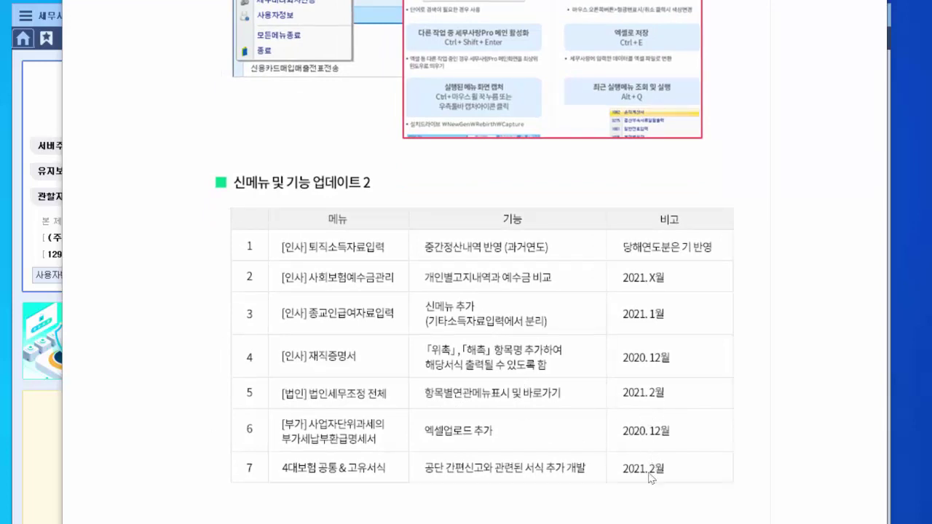
pyautogui.scroll(3, 417, 265)
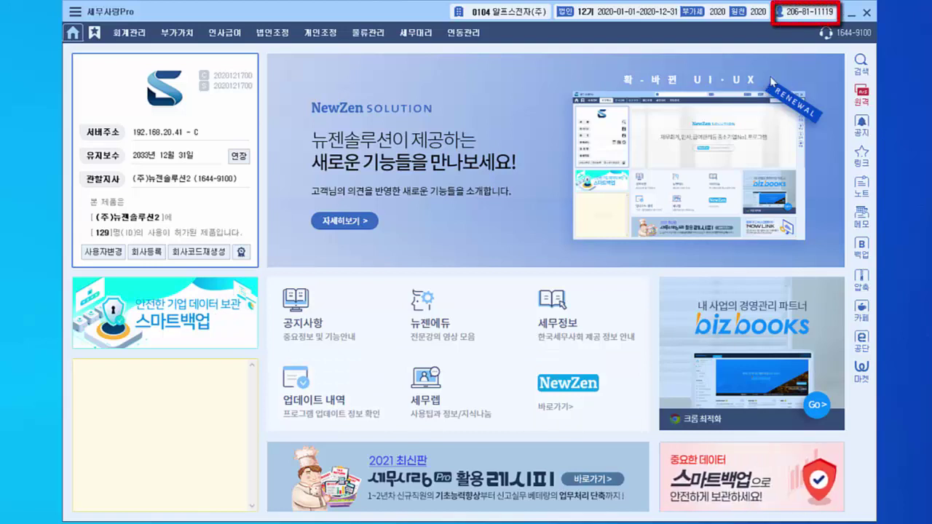
# View the 사용자변경, 회사변경 and 기수변경 dialogs one after another, closing each without changes
pyautogui.click(811, 16)
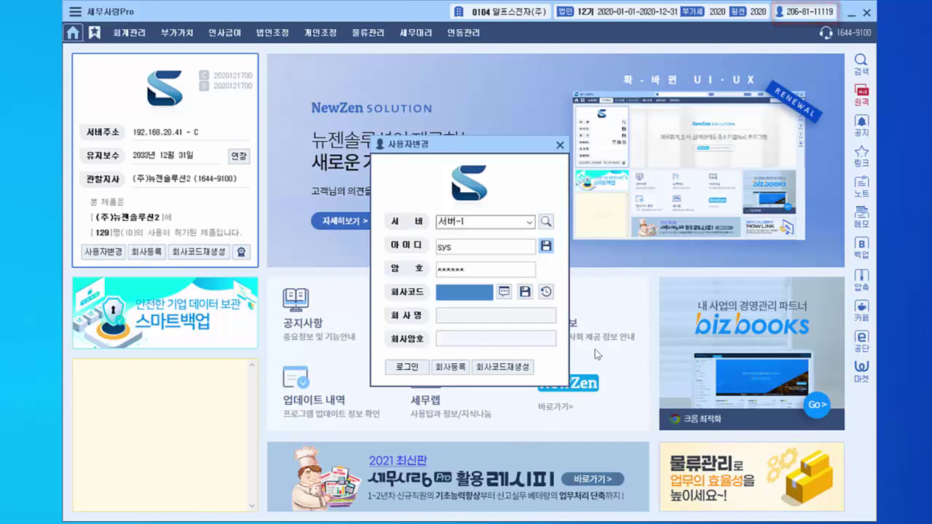
pyautogui.click(560, 144)
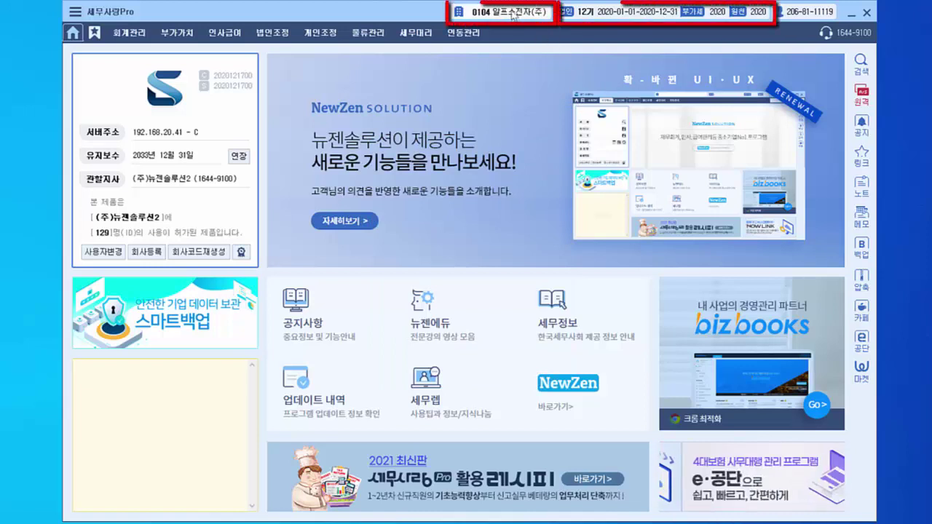
pyautogui.click(513, 15)
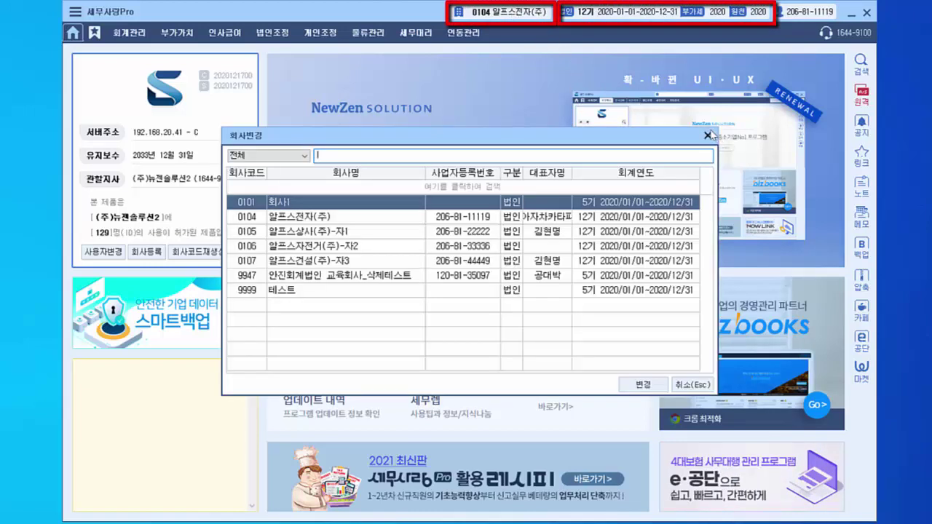
pyautogui.click(710, 133)
pyautogui.click(706, 13)
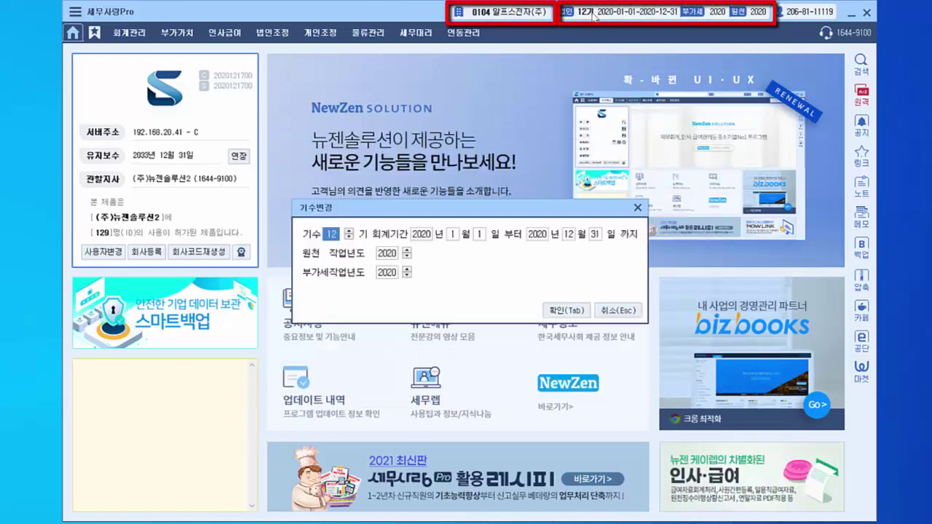
pyautogui.click(639, 207)
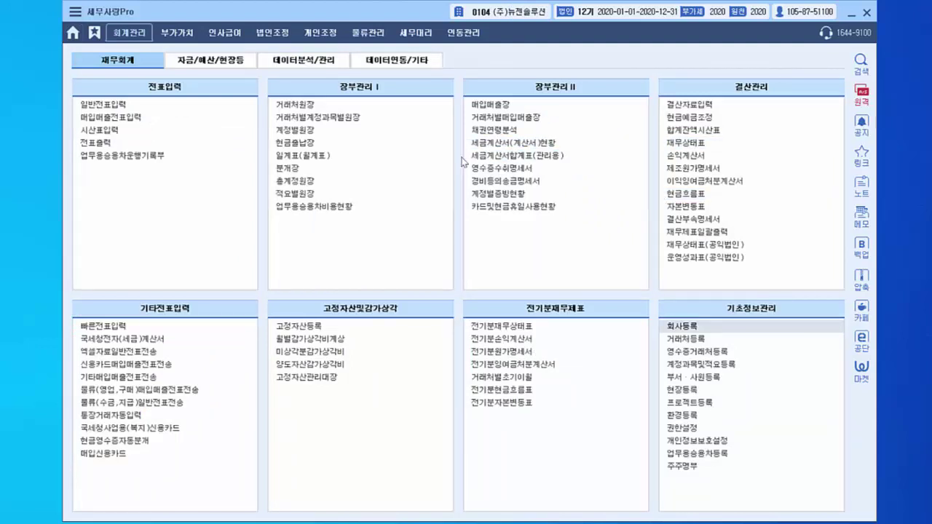
# Check the 회계연도 column in the 회사변경 list and view the empty bookmarked-menu page before returning home
pyautogui.click(532, 14)
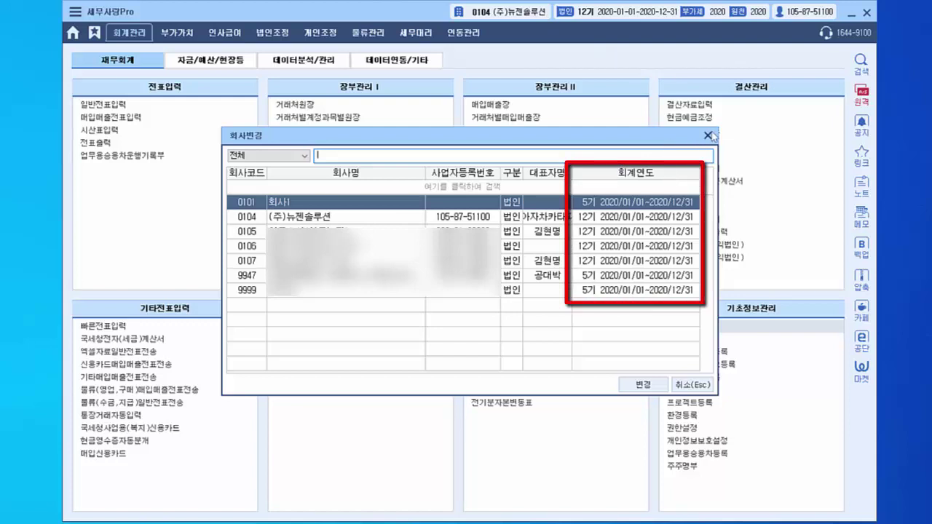
pyautogui.click(706, 136)
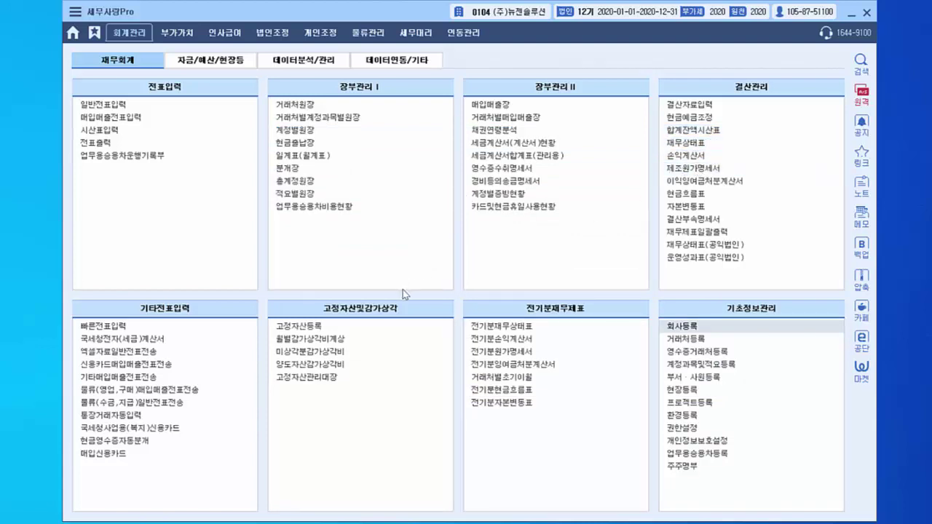
pyautogui.click(95, 34)
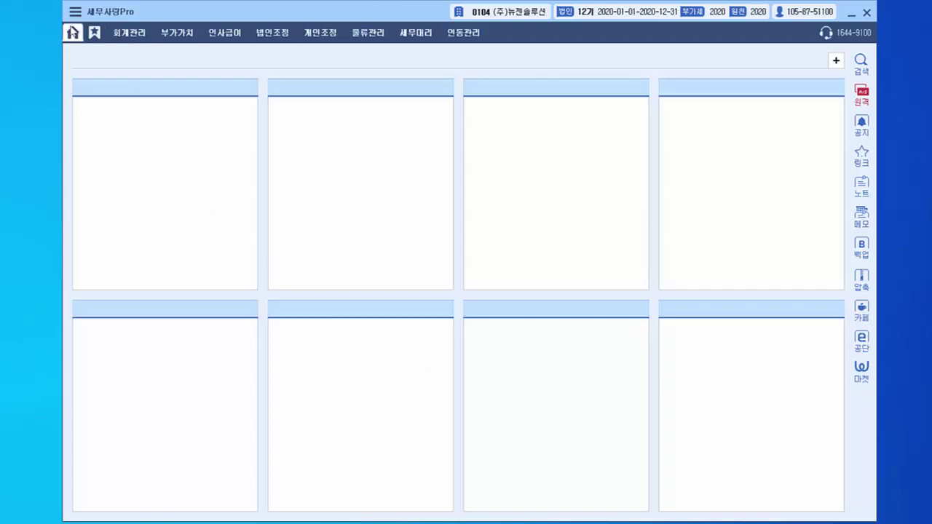
pyautogui.click(73, 32)
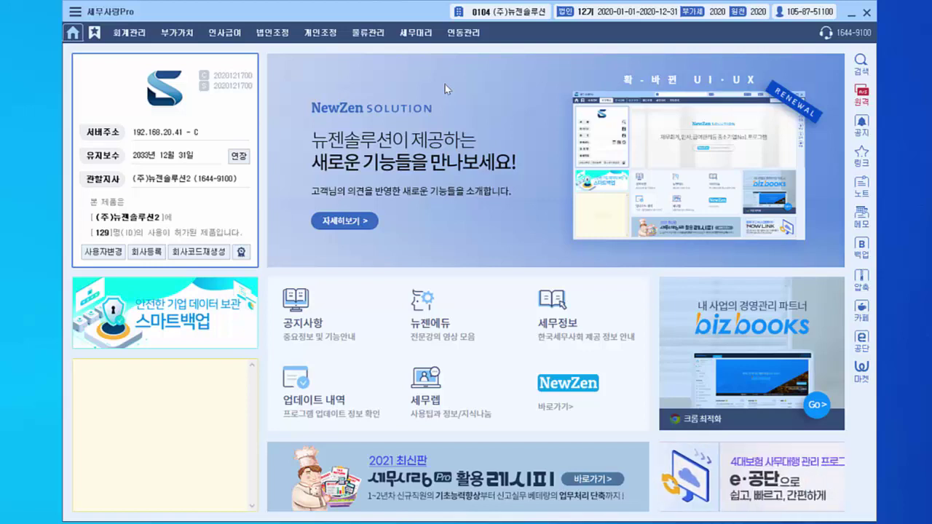
# Open 매입신용카드 from 회계관리's 데이터연동/기타 menus and compare it with the old screen on slide 9 of the presentation
pyautogui.click(131, 33)
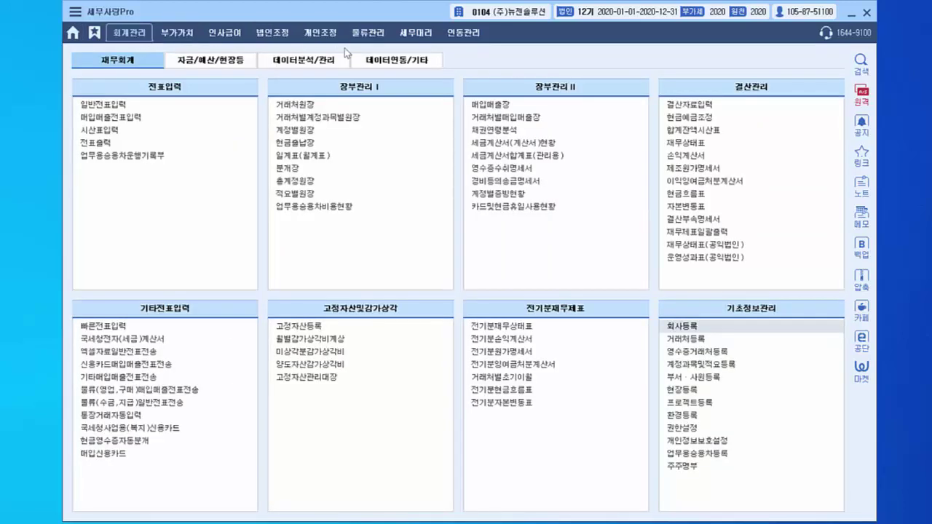
pyautogui.click(395, 60)
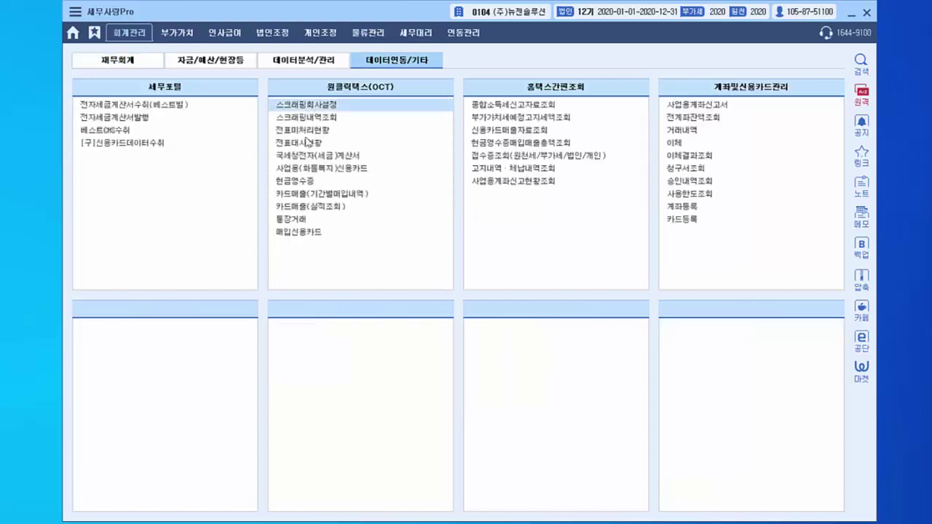
pyautogui.click(307, 233)
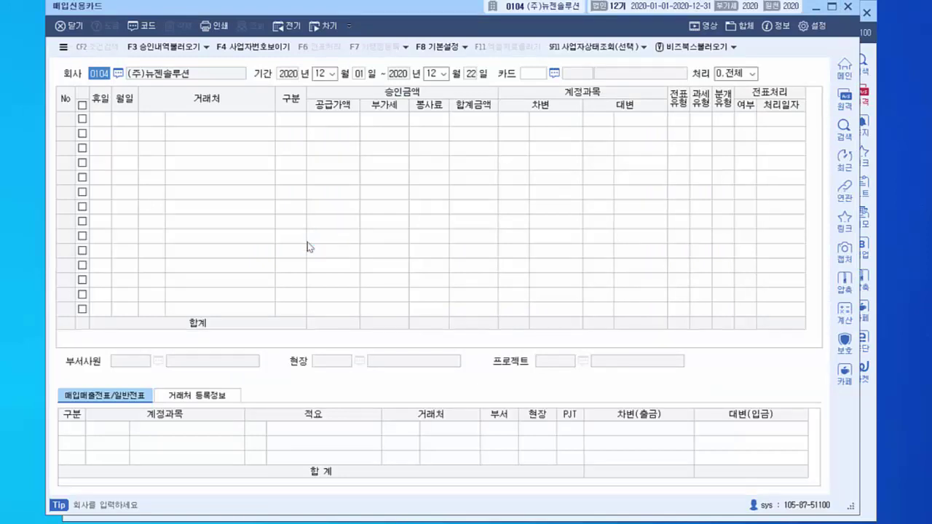
pyautogui.hotkey('alt', 'Tab')
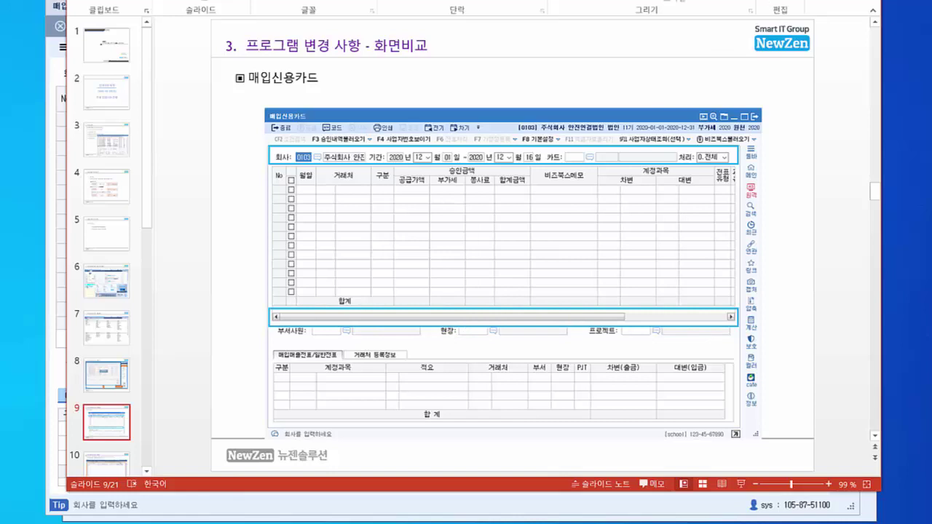
pyautogui.hotkey('alt', 'Tab')
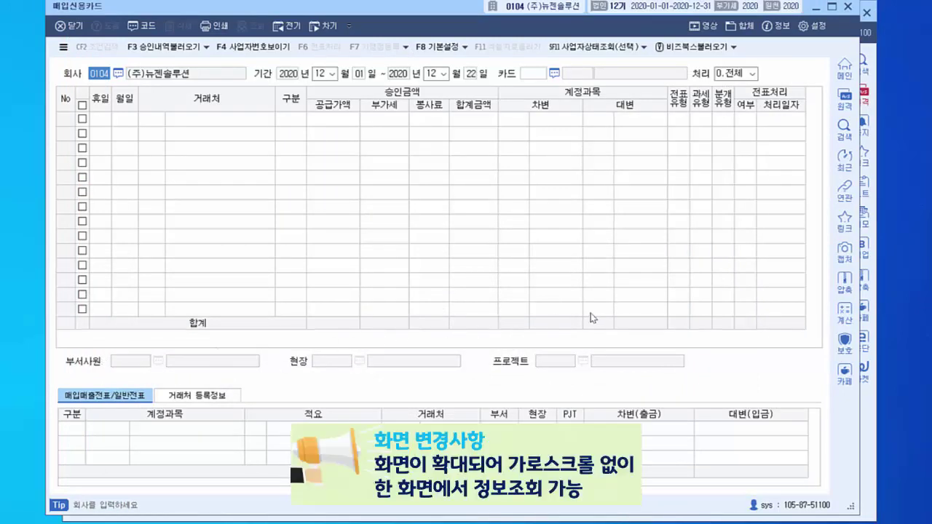
# Advance through the 매입신용카드 company and period fields to the card code lookup, cancel the lookup and close the window
pyautogui.press('Return')
pyautogui.press('Return')
pyautogui.press('Return')
pyautogui.press('Return')
pyautogui.press('Return')
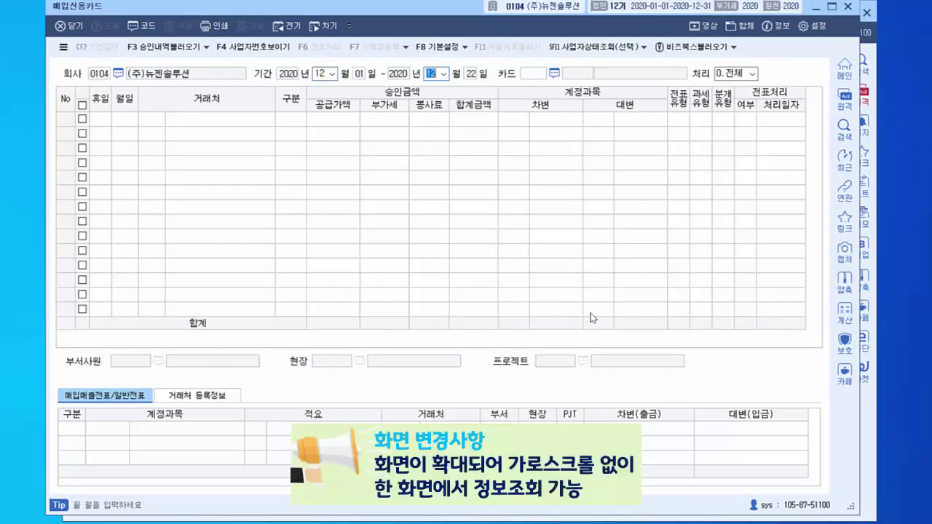
pyautogui.press('Return')
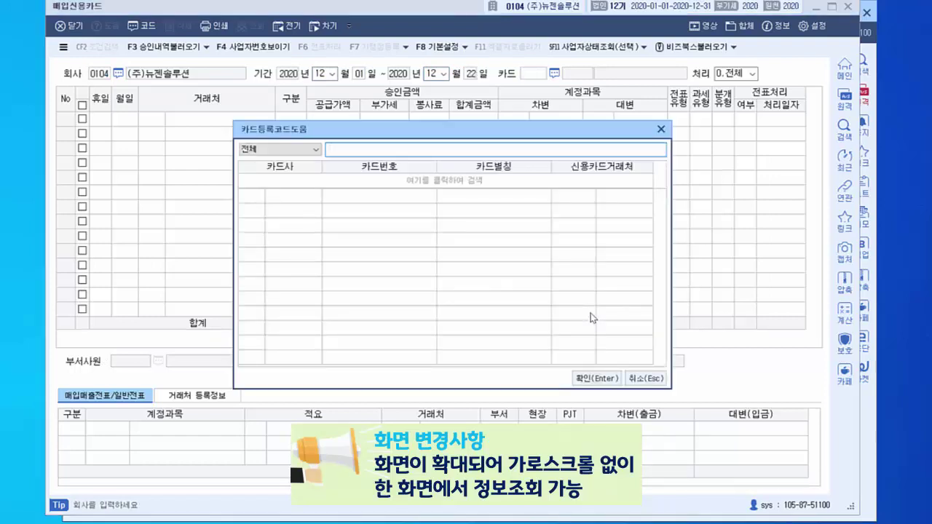
pyautogui.click(644, 377)
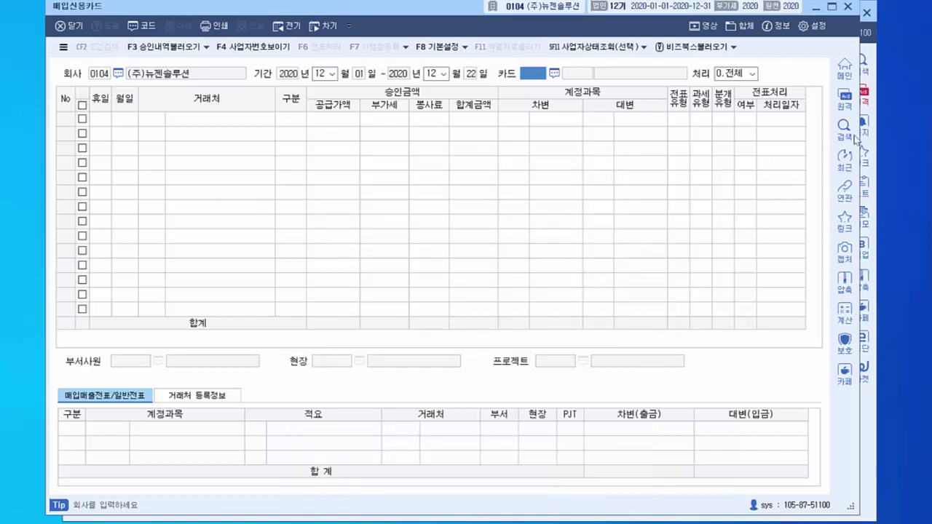
pyautogui.click(849, 7)
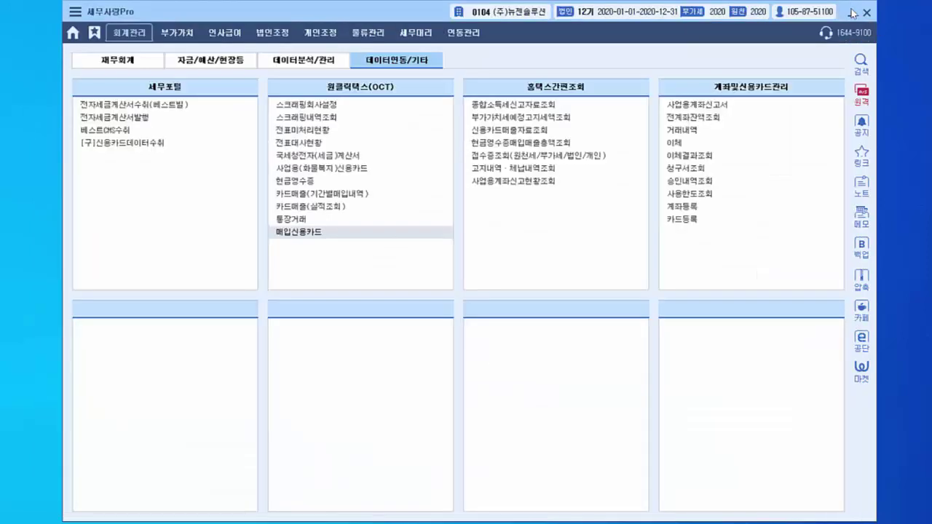
# Open 근로소득·세액공제신고서 from 인사급여, compare it with the old screen on slide 11 of the presentation, and close it
pyautogui.click(225, 33)
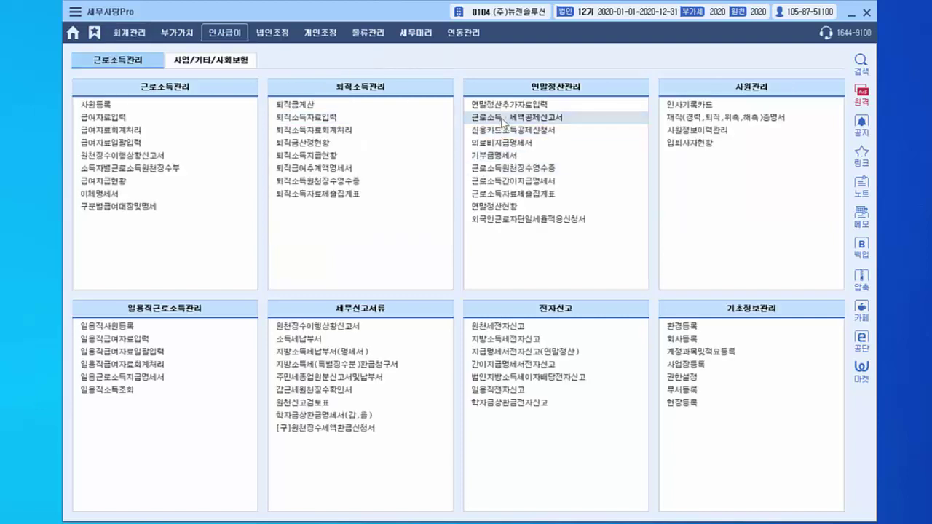
pyautogui.click(502, 117)
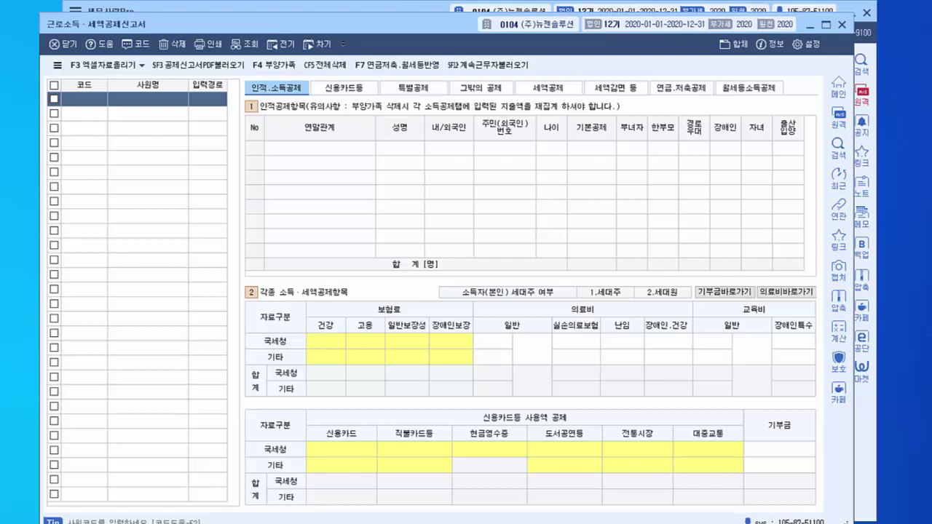
pyautogui.hotkey('alt', 'Tab')
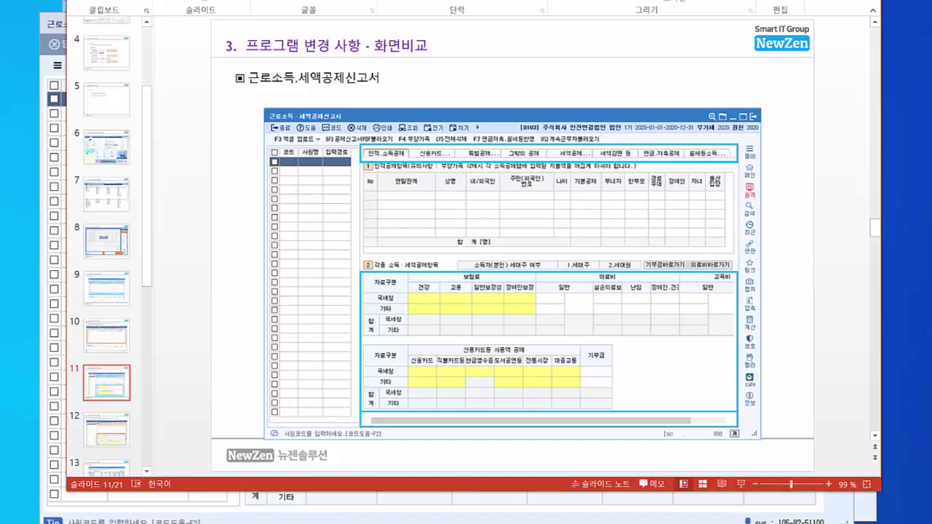
pyautogui.hotkey('alt', 'Tab')
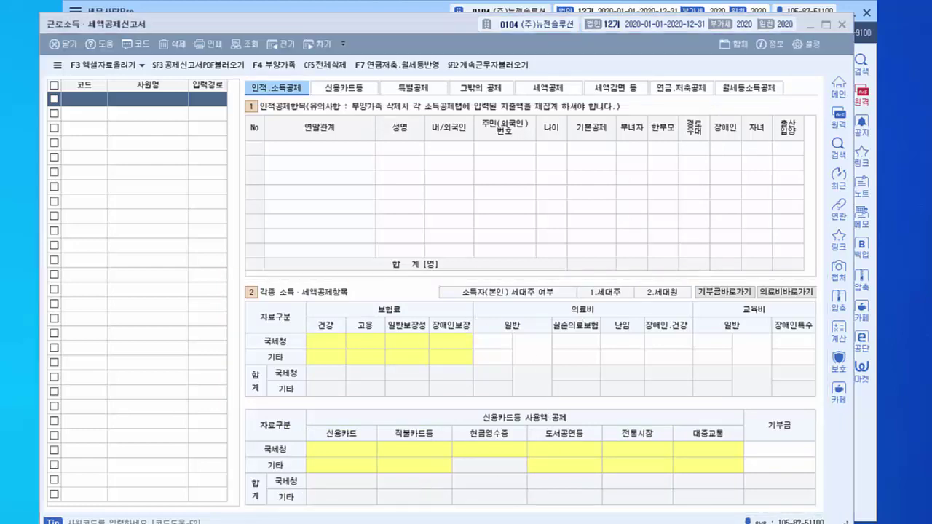
pyautogui.hotkey('alt', 'Tab')
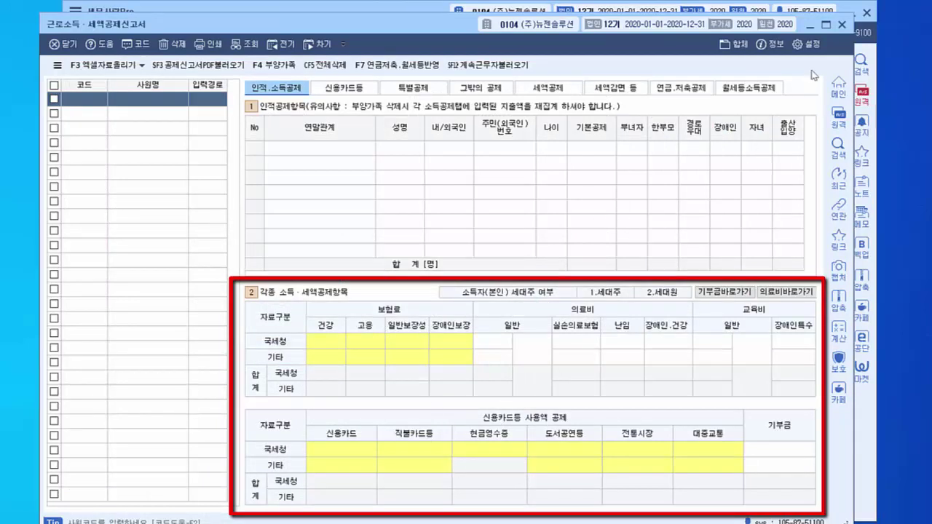
pyautogui.click(842, 25)
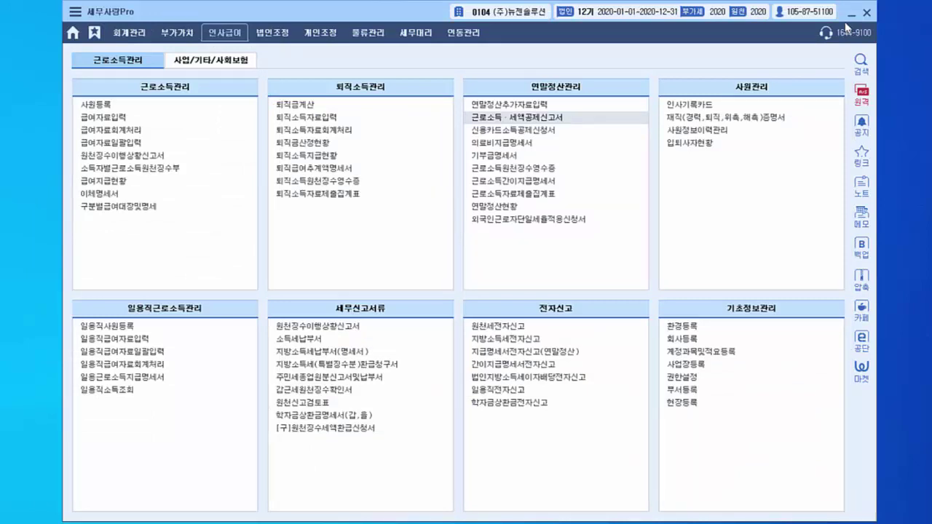
# Open 매입매출장 from 회계관리's 재무회계 menus and reposition its window so the whole form is visible
pyautogui.click(131, 32)
pyautogui.click(116, 60)
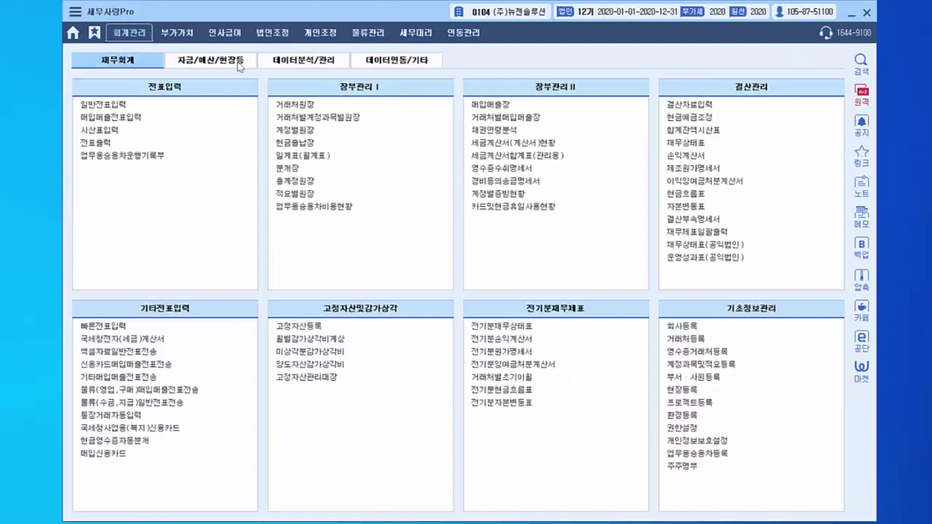
pyautogui.click(502, 106)
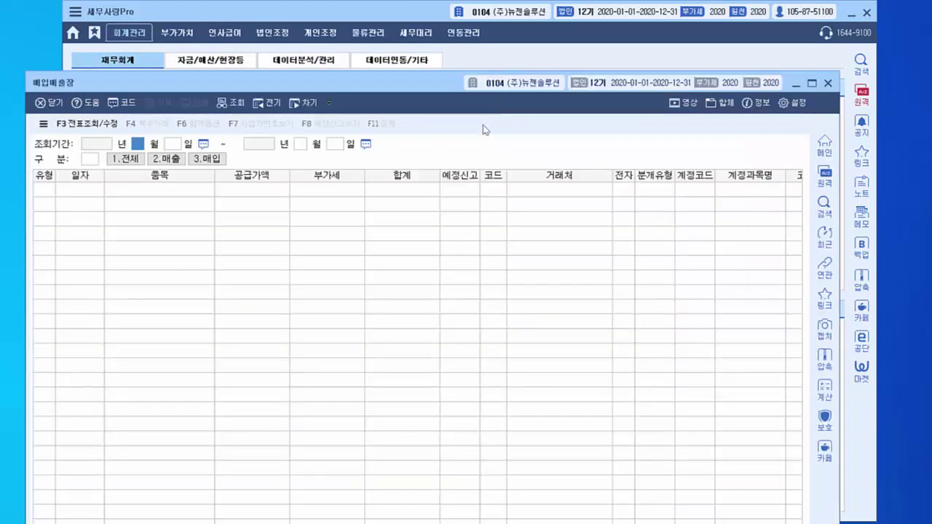
pyautogui.moveTo(426, 85); pyautogui.dragTo(452, 15)
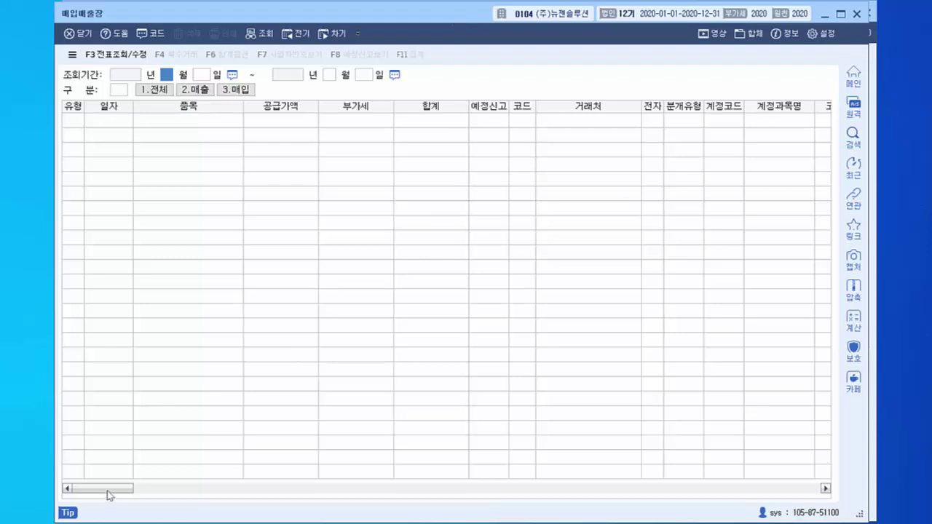
# Query 매입매출장 for 2020-01-01 to 2020-12-31 with 구분 1.전체, review the entries and close the window
pyautogui.press('Return')
pyautogui.press('Return')
pyautogui.press('Return')
pyautogui.press('Return')
pyautogui.press('Return')
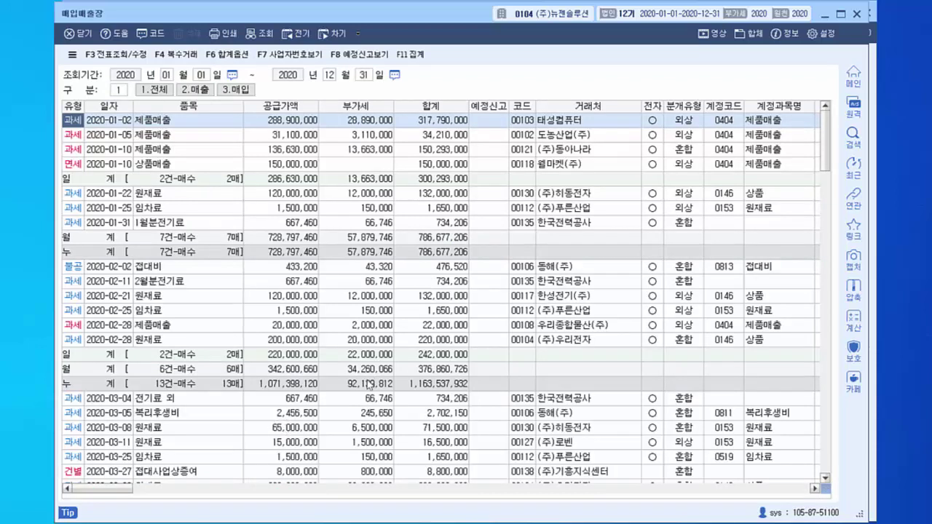
pyautogui.hotkey('alt', 'Tab')
pyautogui.click(858, 14)
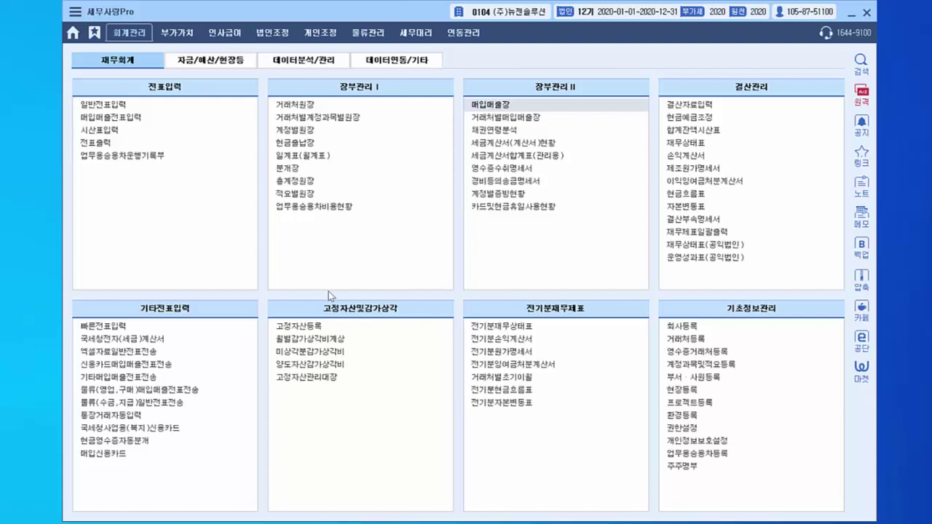
# Open 부가가치세신고서 from the 부가가치 module and reposition its window so the whole form is visible
pyautogui.click(186, 35)
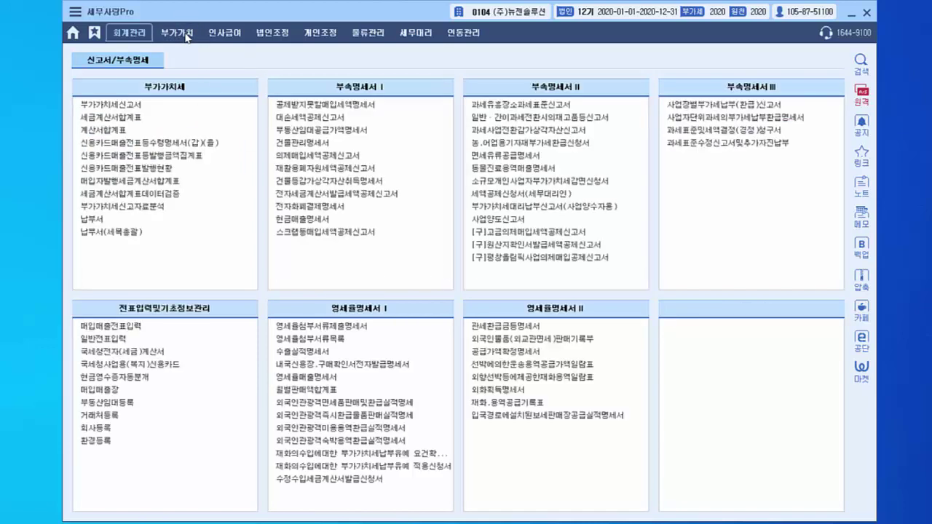
pyautogui.click(148, 106)
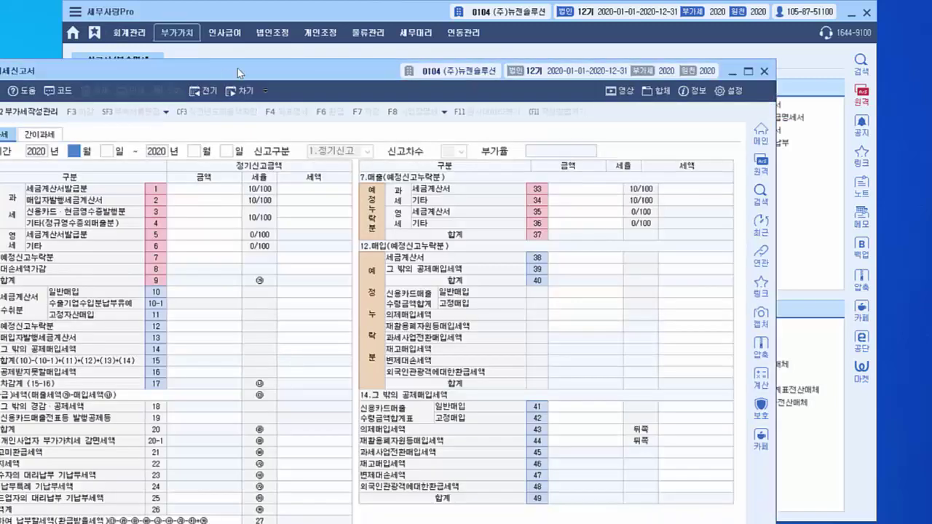
pyautogui.moveTo(238, 73); pyautogui.dragTo(358, 22)
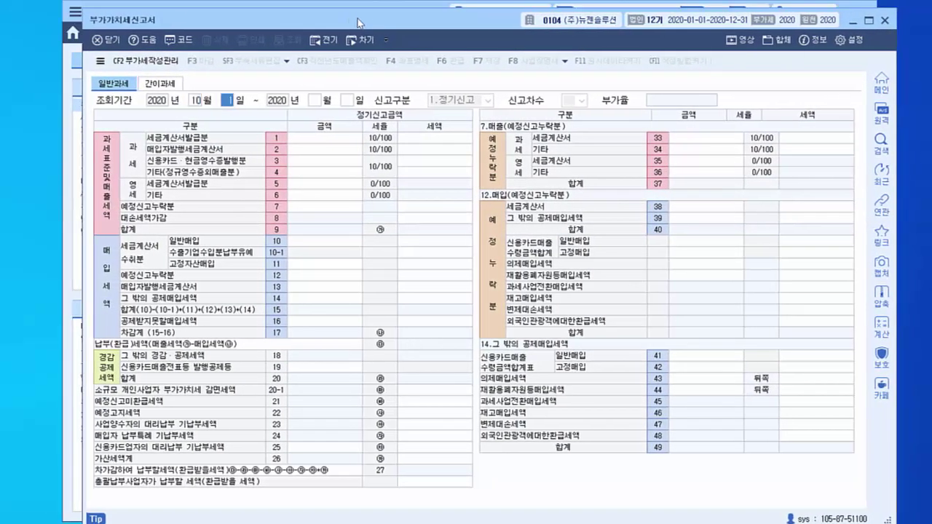
# Query 부가가치세신고서 for 2020-10-01 to 2020-12-31 as 2.수정신고 with 신고차수 1, review the 부가율 field and close the window
pyautogui.press('Return')
pyautogui.press('2')
pyautogui.press('Return')
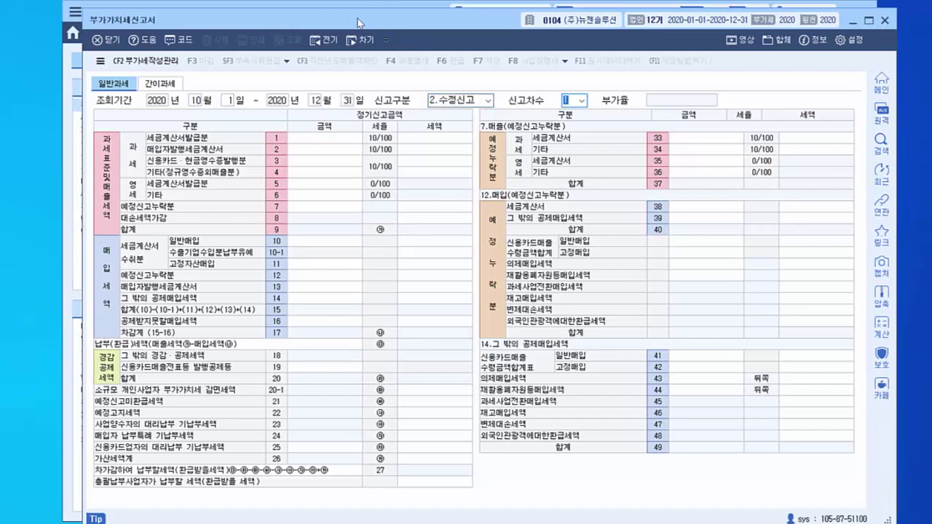
pyautogui.press('Return')
pyautogui.press('Return')
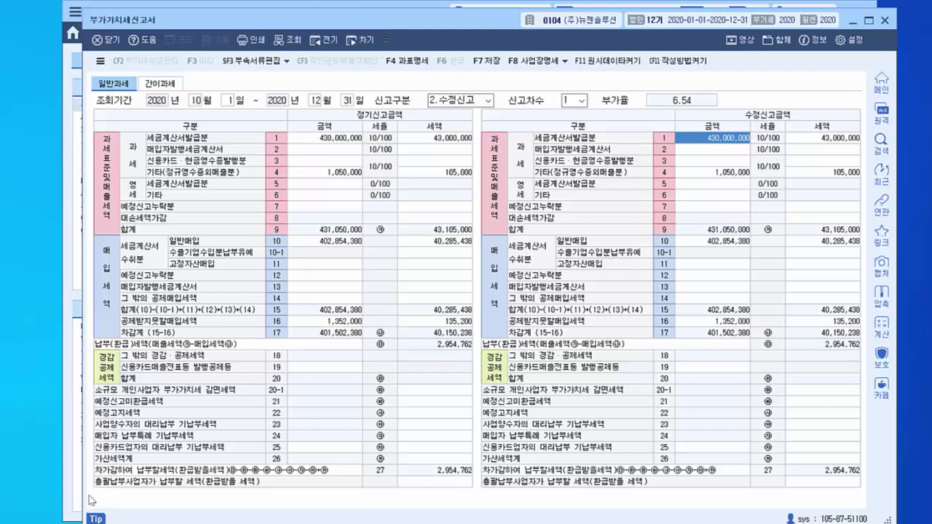
pyautogui.hotkey('alt', 'Tab')
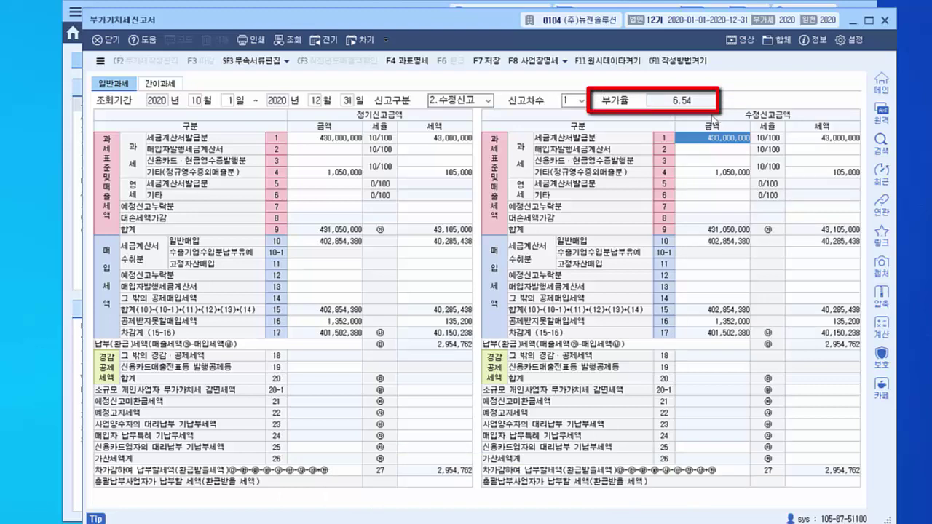
pyautogui.click(885, 21)
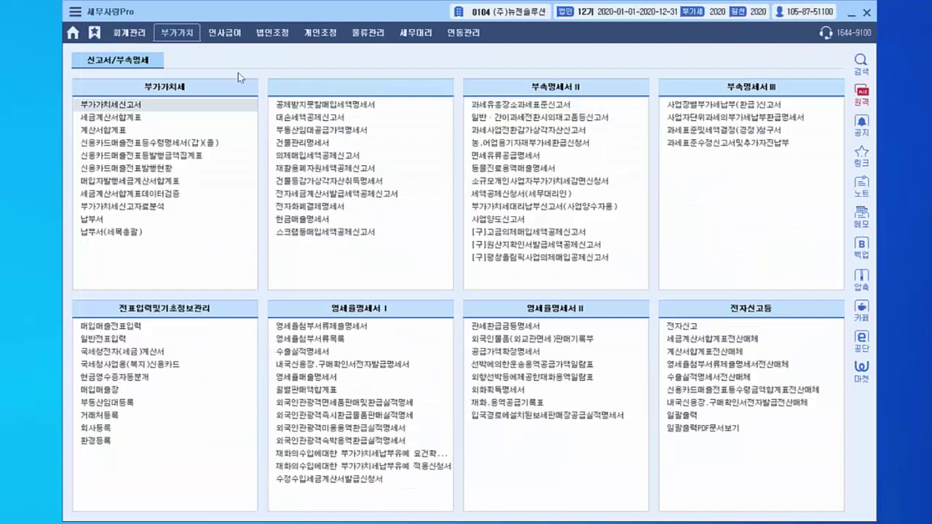
# Open 재무상태표 from 회계관리, reposition its window and query it for December 2020
pyautogui.click(129, 33)
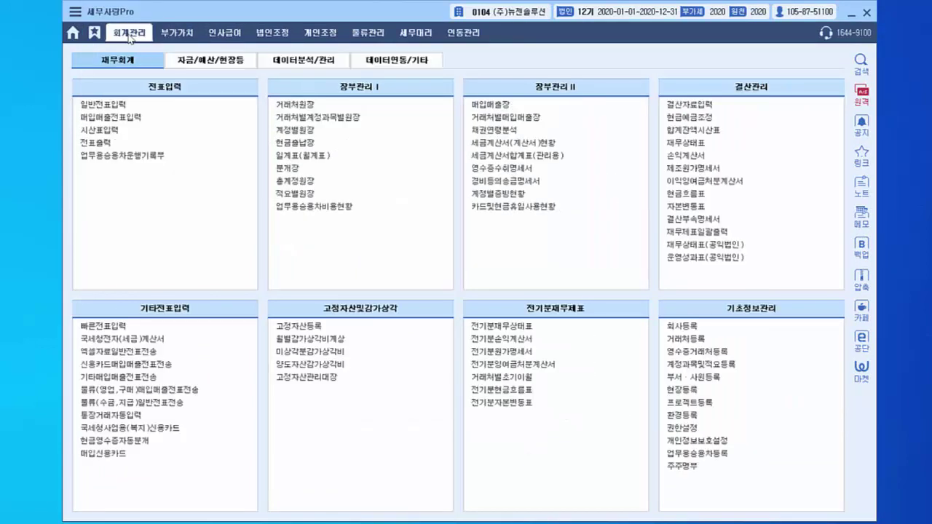
pyautogui.click(675, 144)
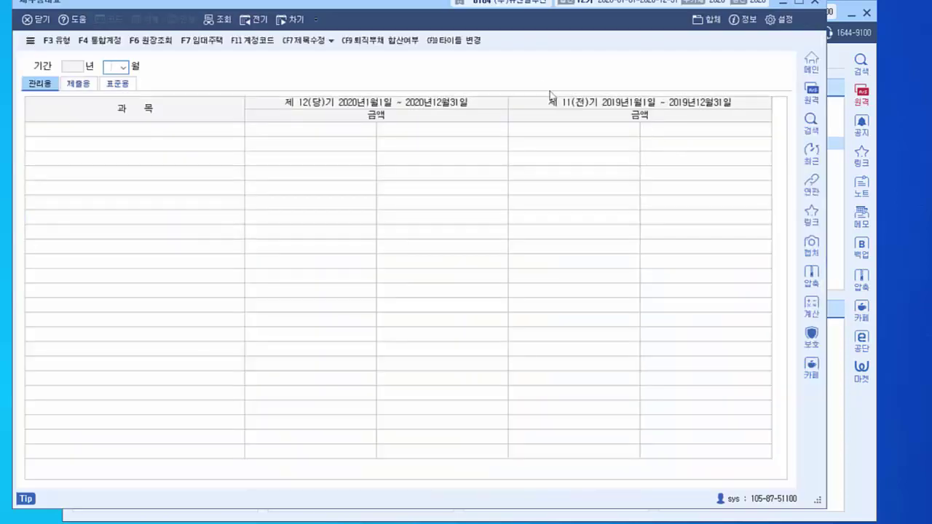
pyautogui.moveTo(283, 4); pyautogui.dragTo(330, 6)
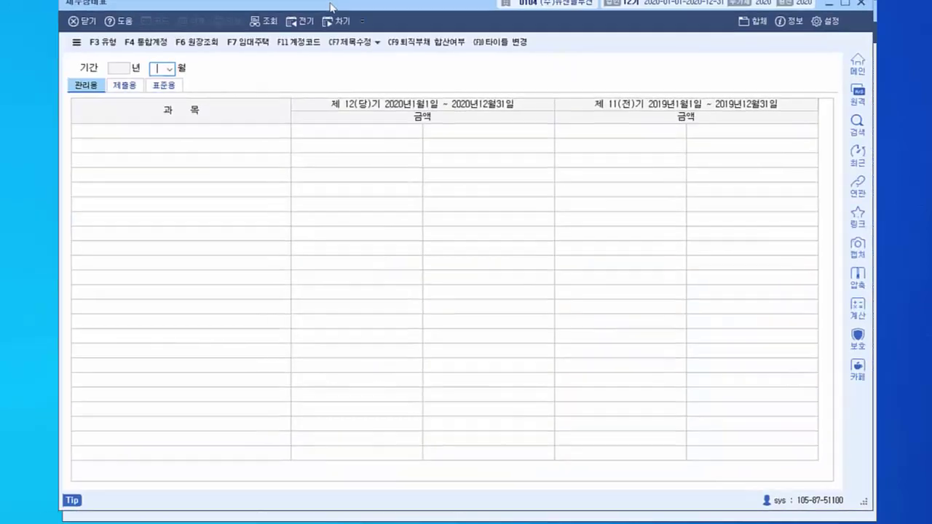
pyautogui.write('12')
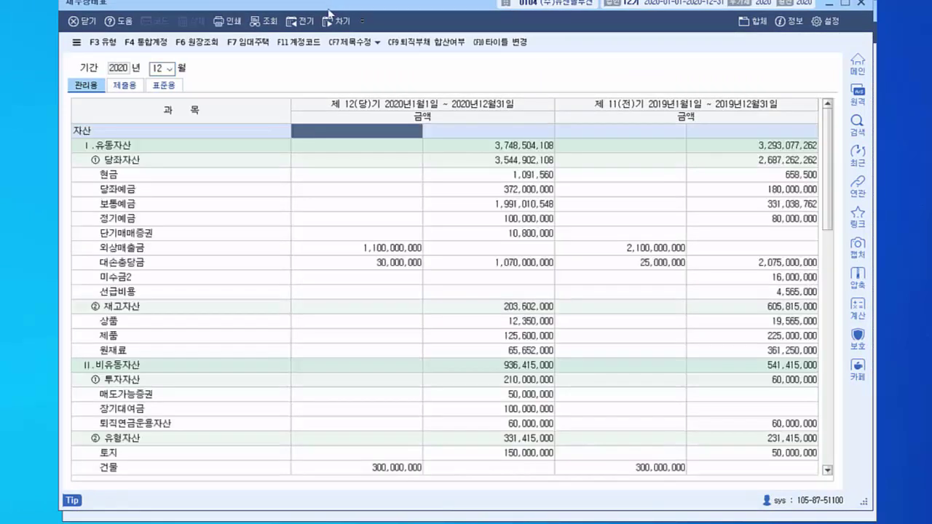
# Open the prior-period 재무상태표 for 2019 and for 2018 with 전기, and close all three balance sheet windows
pyautogui.click(310, 29)
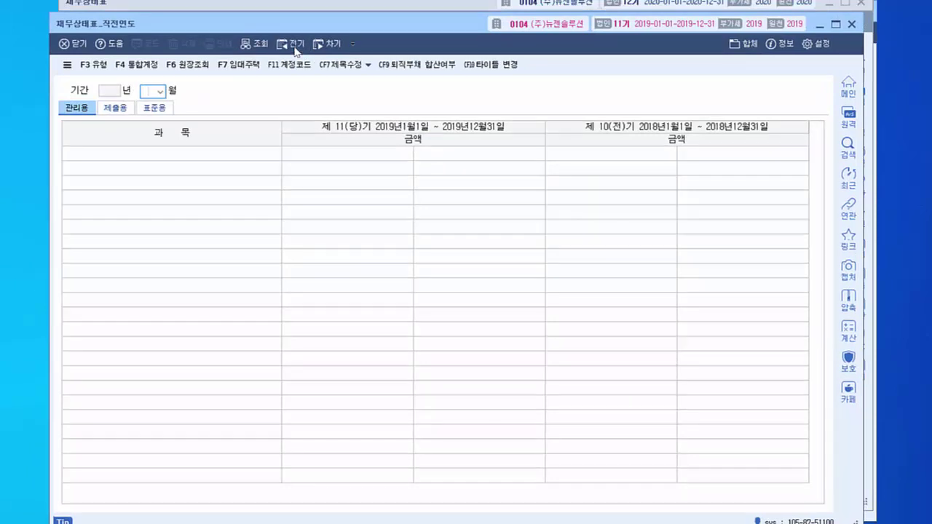
pyautogui.click(295, 46)
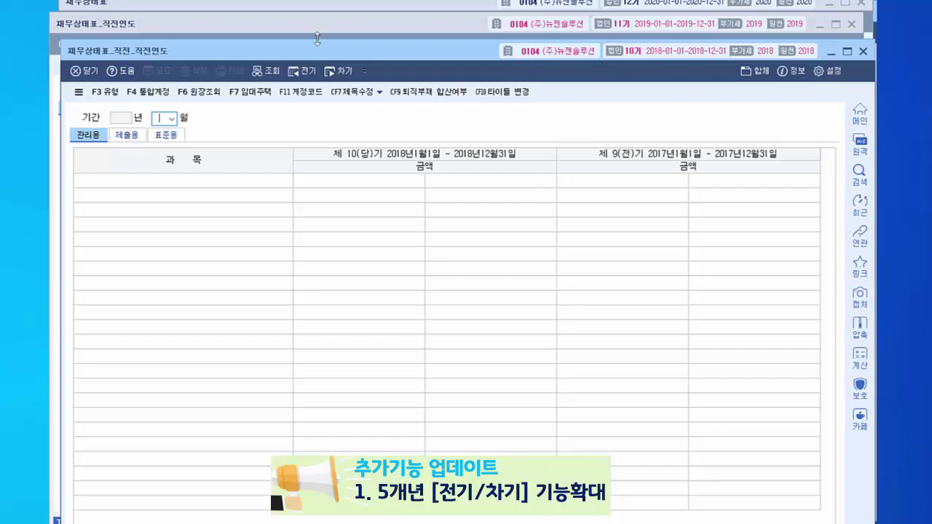
pyautogui.click(862, 51)
pyautogui.click(851, 24)
pyautogui.click(860, 2)
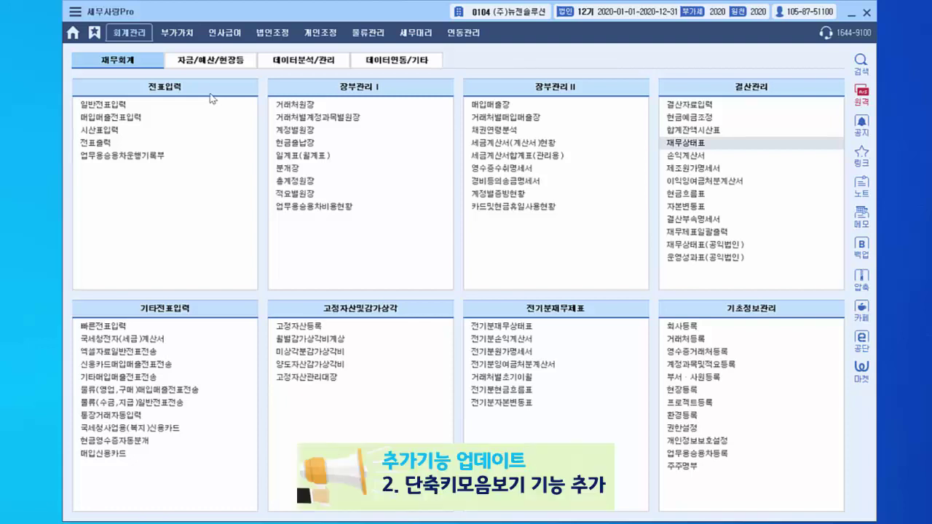
# Open the 단축키 reference page, move its browser window fully into view, review the shortcut list and close it
pyautogui.click(76, 13)
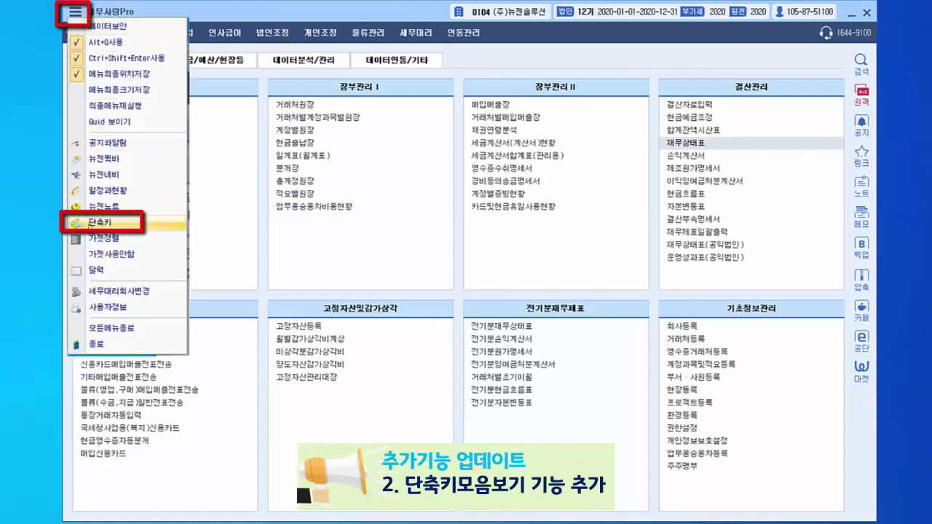
pyautogui.click(80, 223)
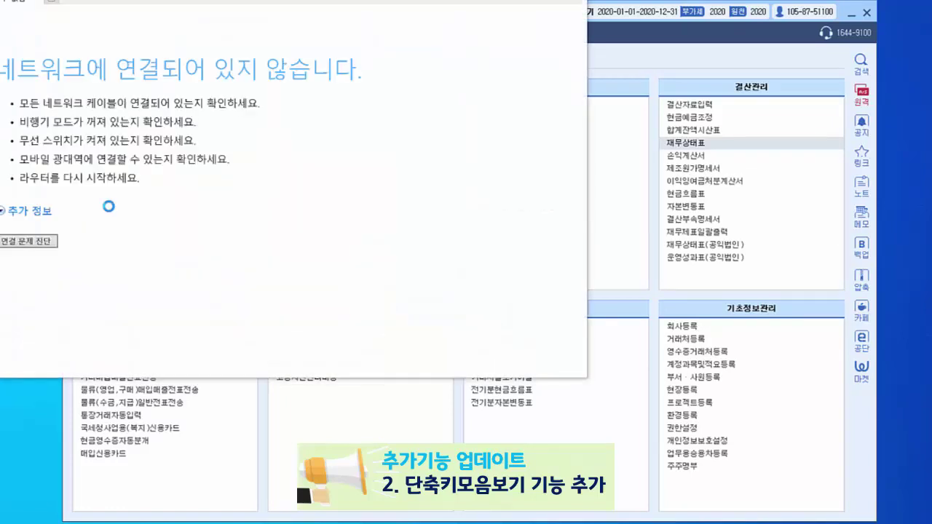
pyautogui.click(354, 268)
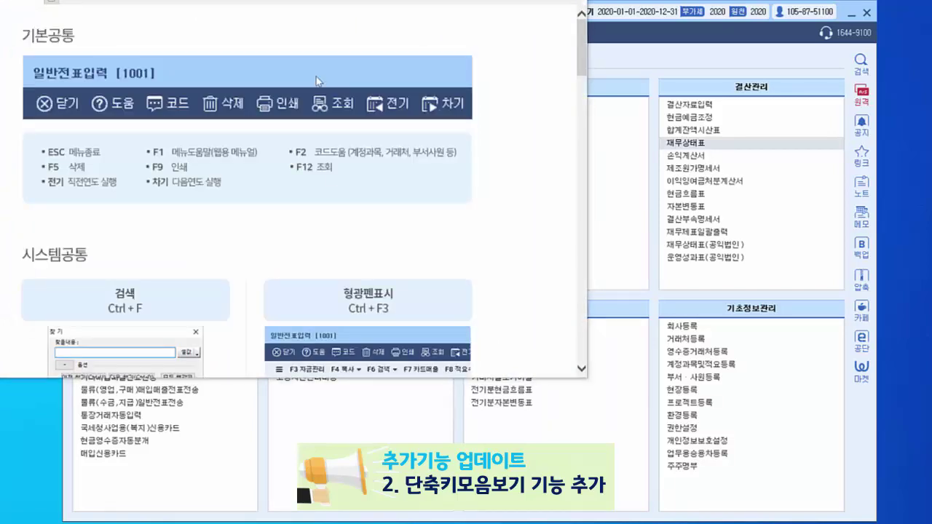
pyautogui.moveTo(292, 1); pyautogui.dragTo(478, 68)
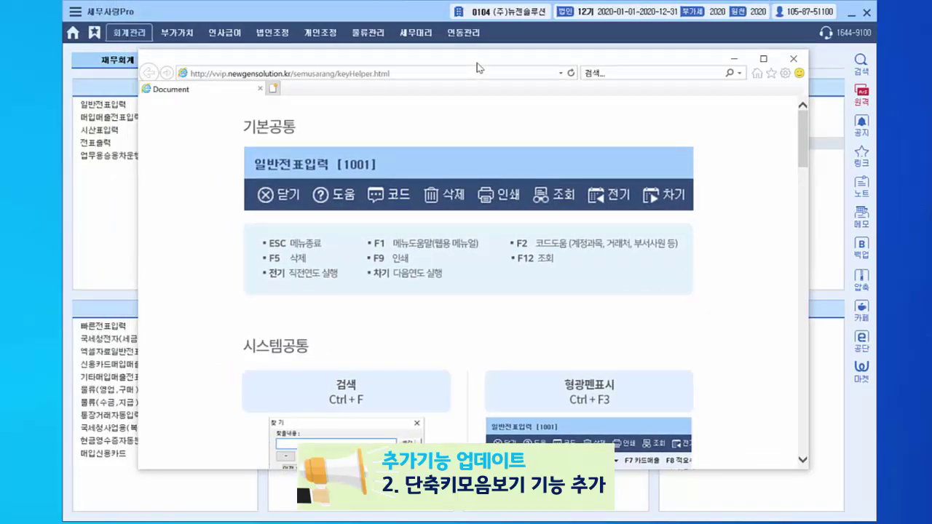
pyautogui.click(793, 59)
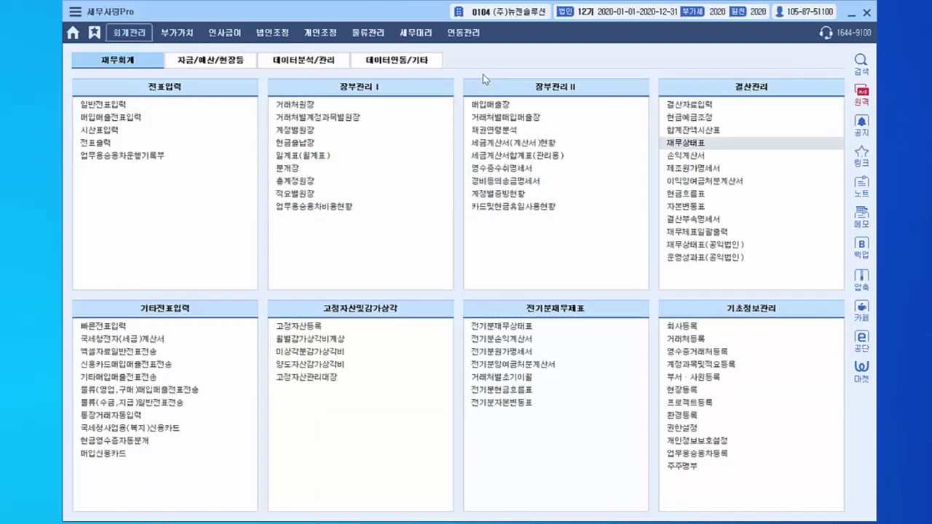
# View 업데이트 내역 on the home screen, and open 일반전표입력 from 회계관리 with all December 2020 vouchers loaded
pyautogui.click(74, 36)
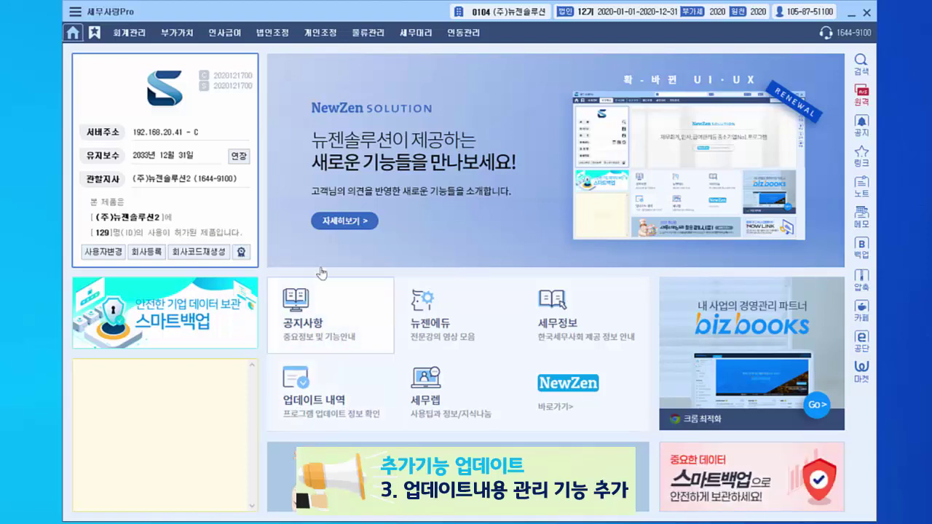
pyautogui.click(140, 35)
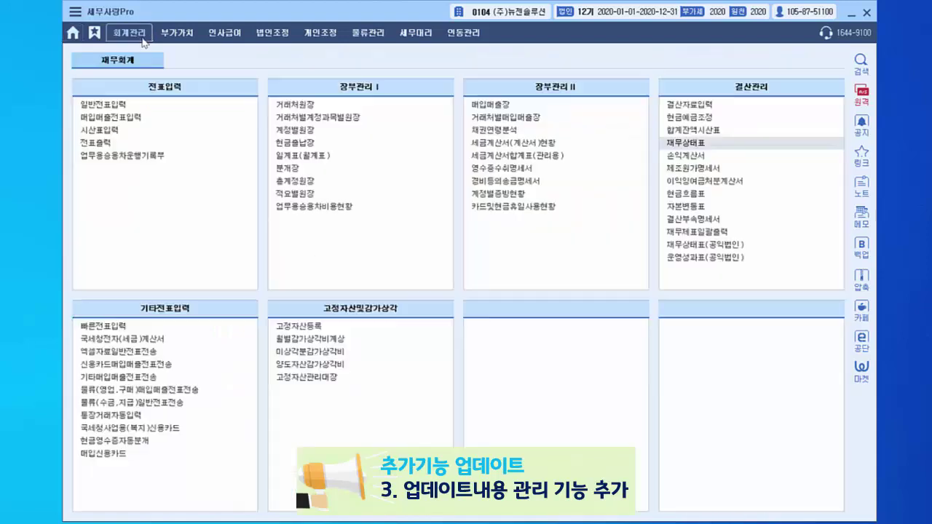
pyautogui.click(129, 107)
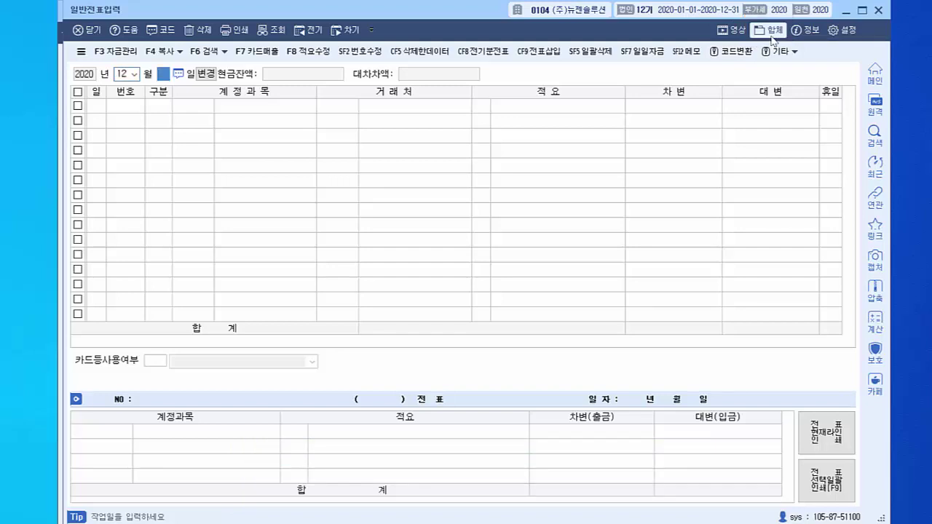
pyautogui.press('Return')
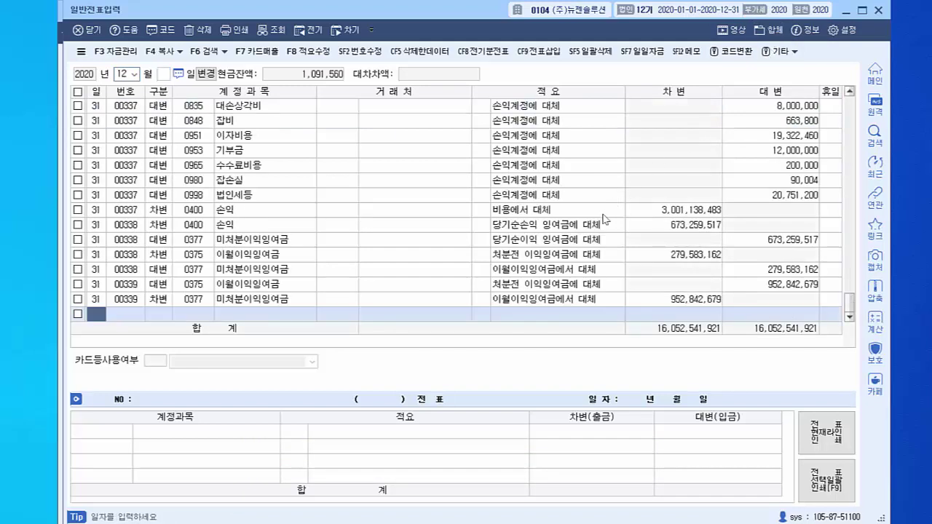
# Examine the date colours and 휴일 marks of the December 25 and 26 vouchers in 일반전표입력, and close the window
pyautogui.scroll(5, 793, 277)
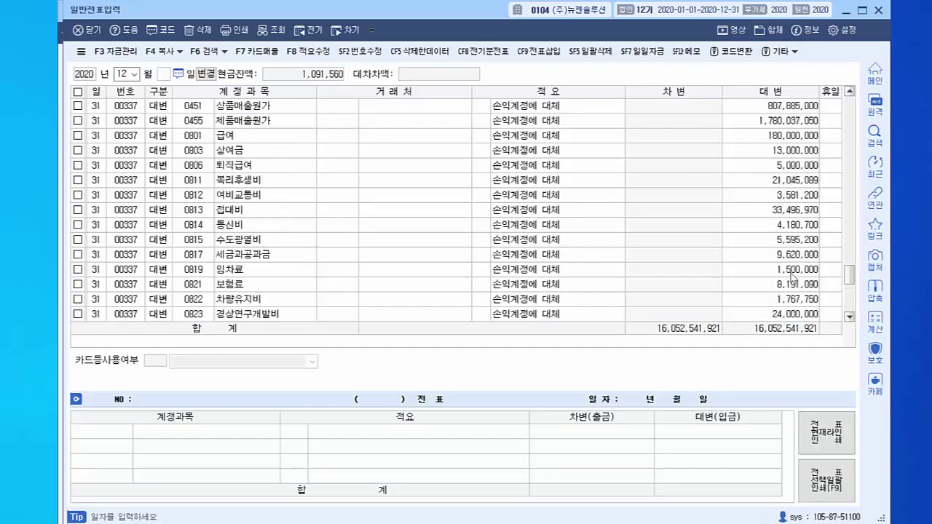
pyautogui.scroll(15, 793, 277)
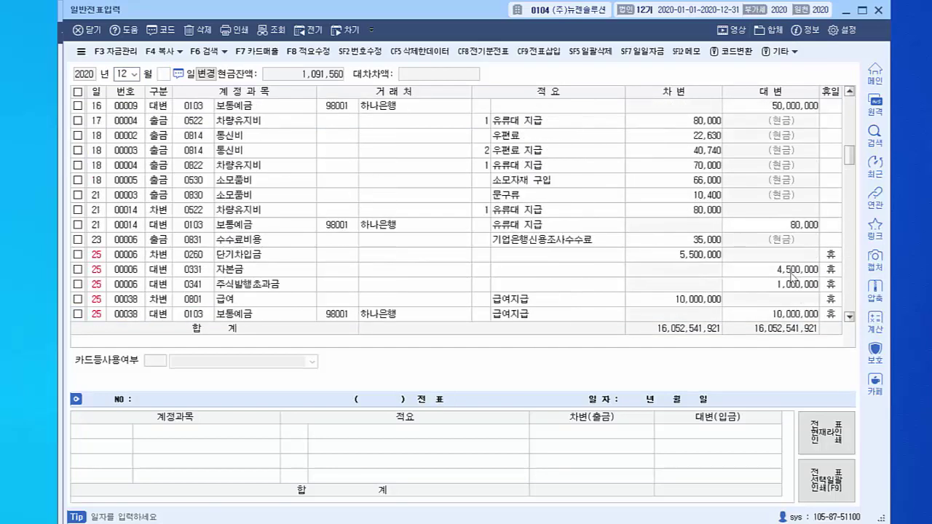
pyautogui.scroll(-1, 792, 273)
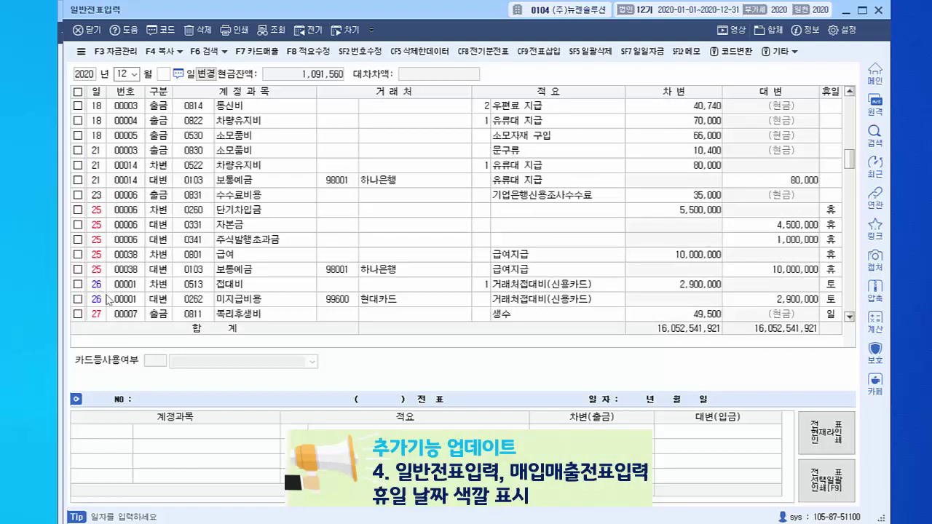
pyautogui.scroll(-1, 105, 292)
pyautogui.click(100, 226)
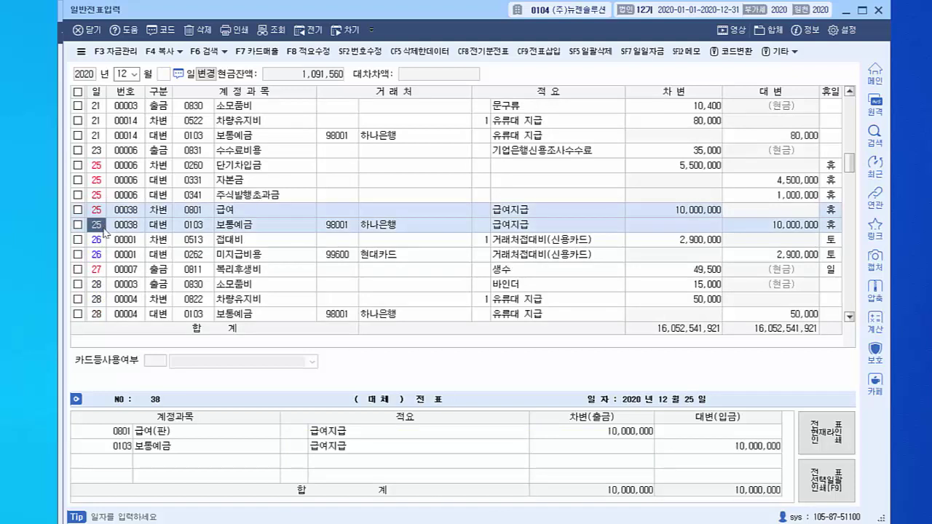
pyautogui.click(105, 240)
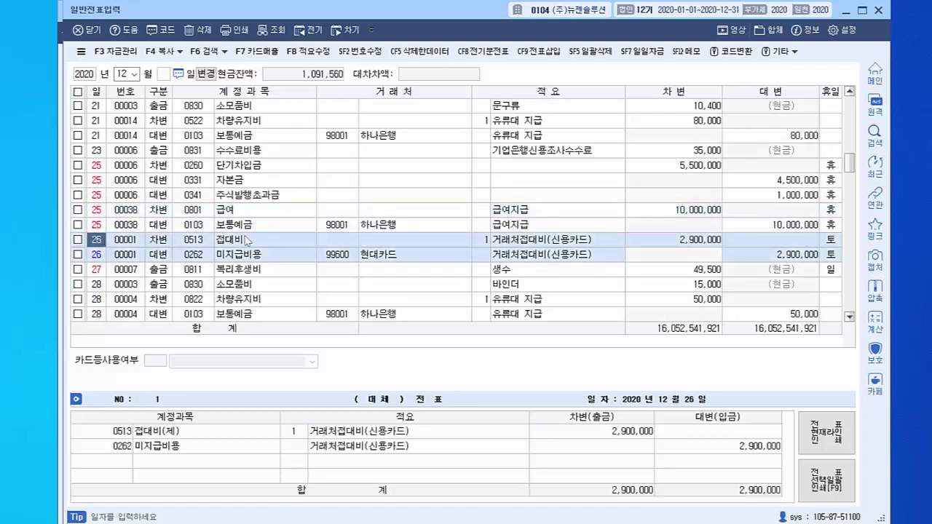
pyautogui.click(878, 12)
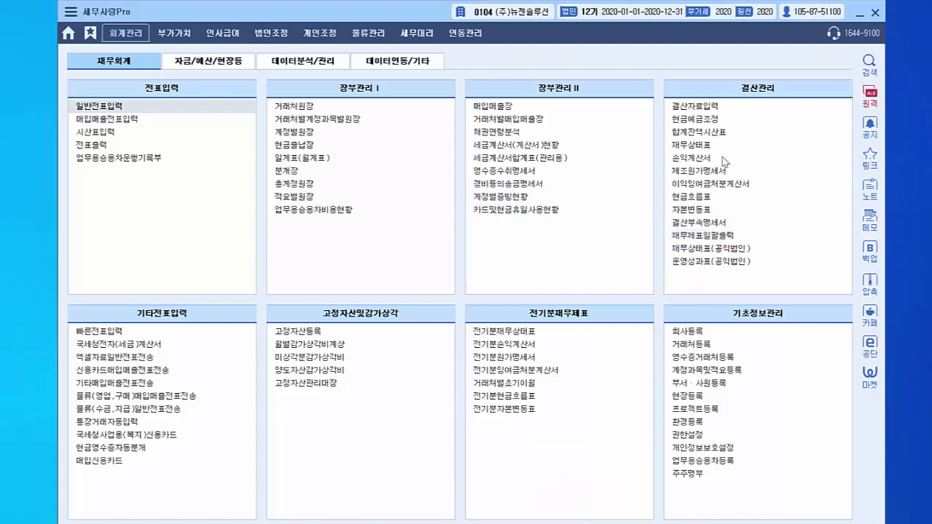
# Search the program menus for 부가가치, review the 서식번호 column in 메뉴코드도움 and close the dialog
pyautogui.click(868, 64)
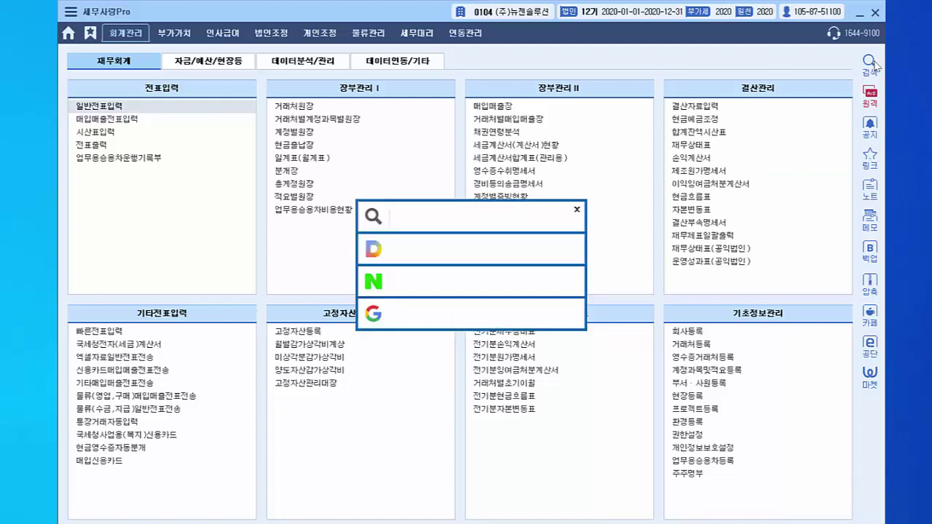
pyautogui.write('부가가치')
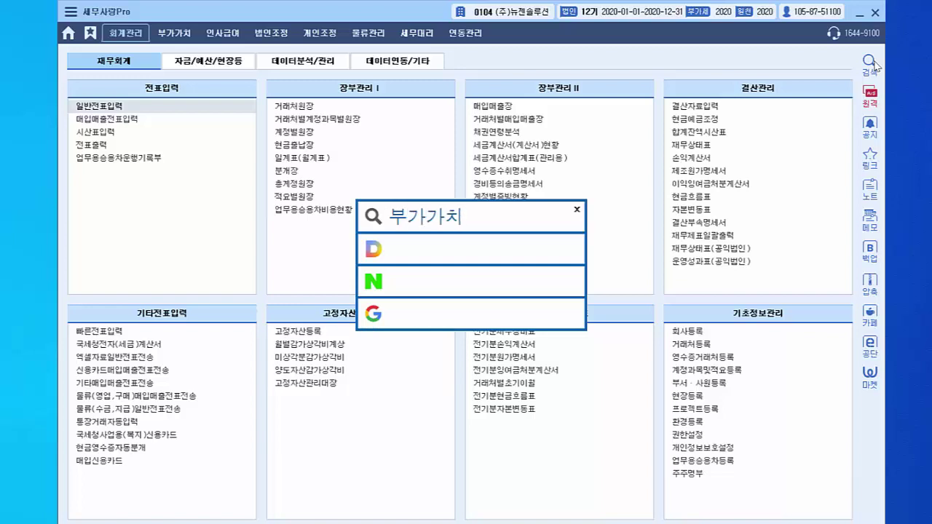
pyautogui.press('Return')
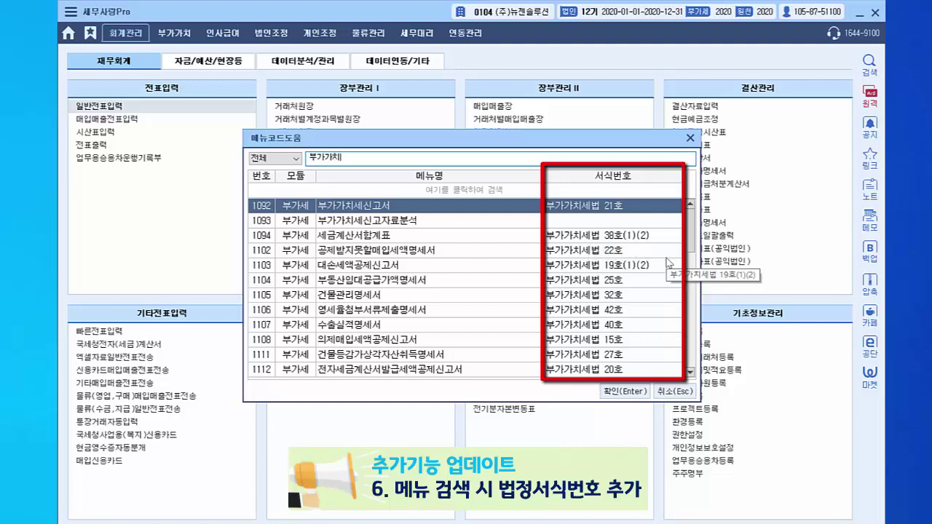
pyautogui.click(690, 137)
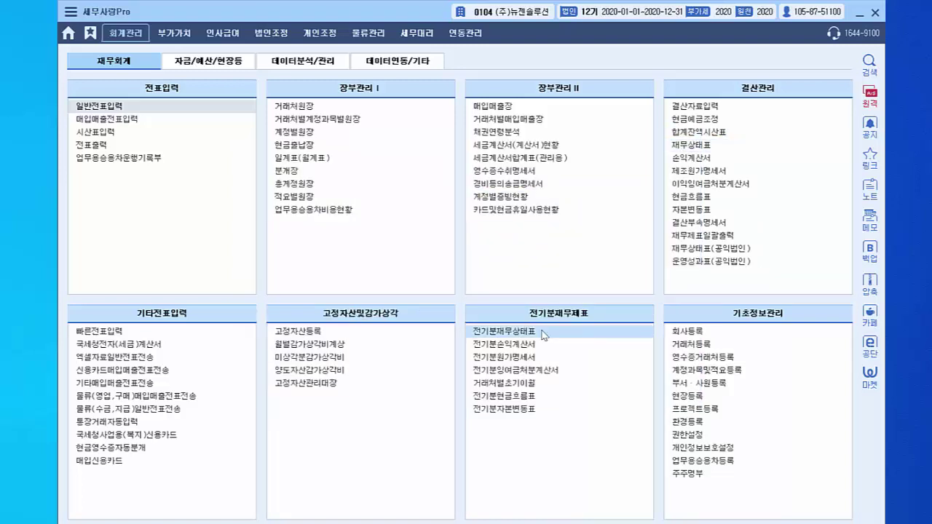